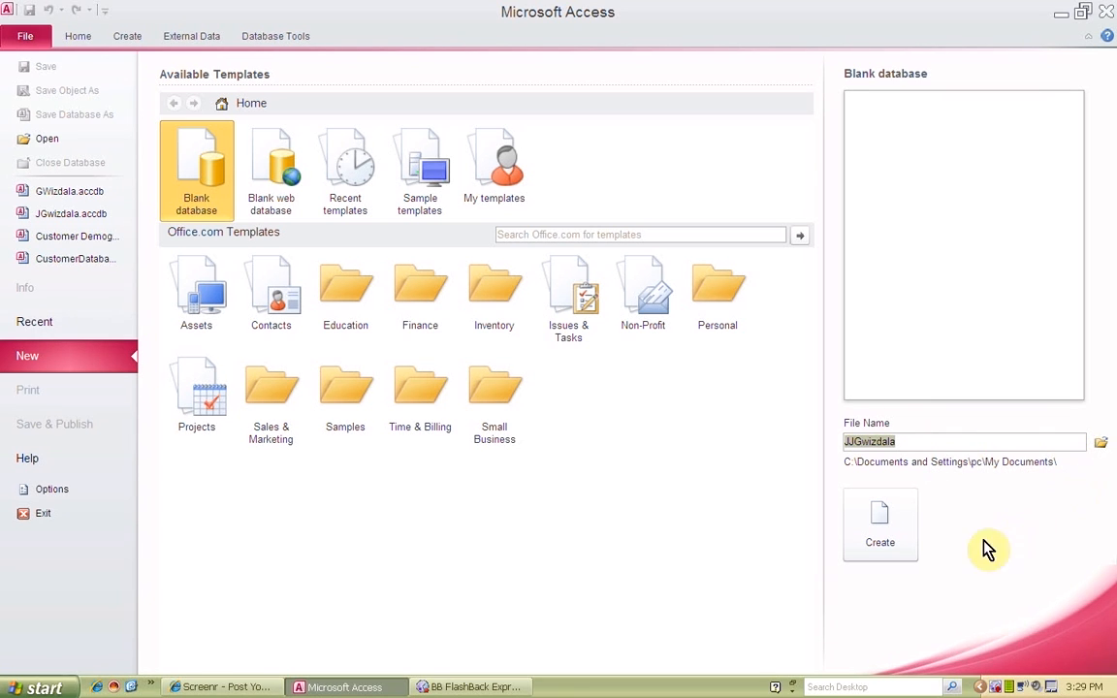
Create the blank database and save its initial table as Customer Information
left_click(887, 527)
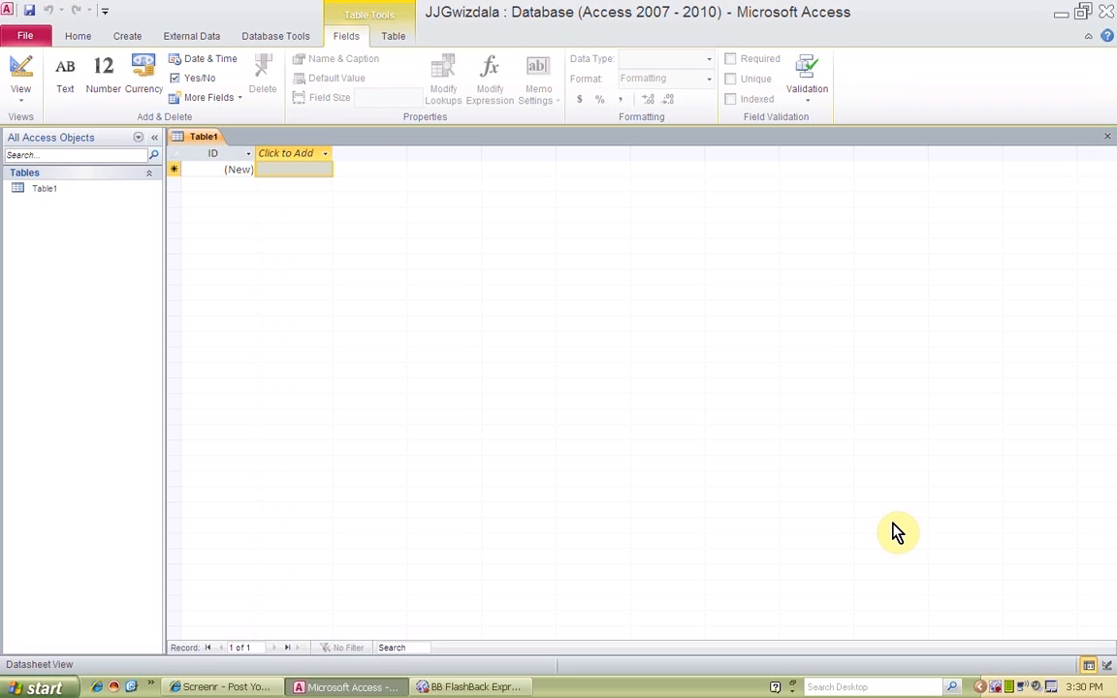
left_click(30, 21)
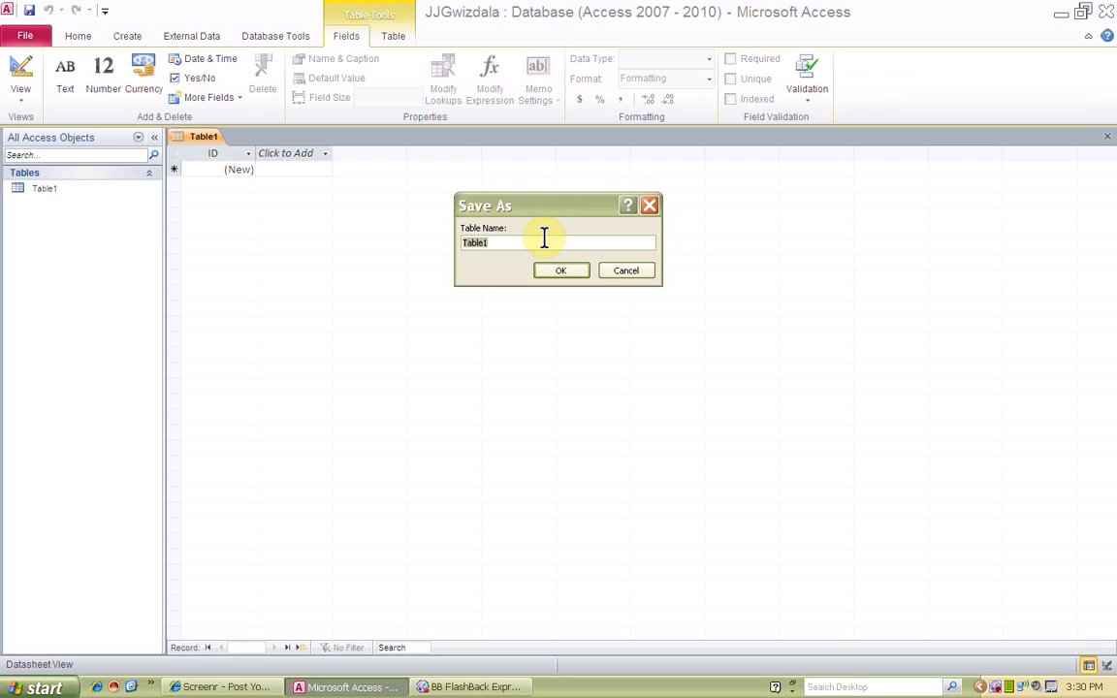
type("Customer Information")
left_click(558, 270)
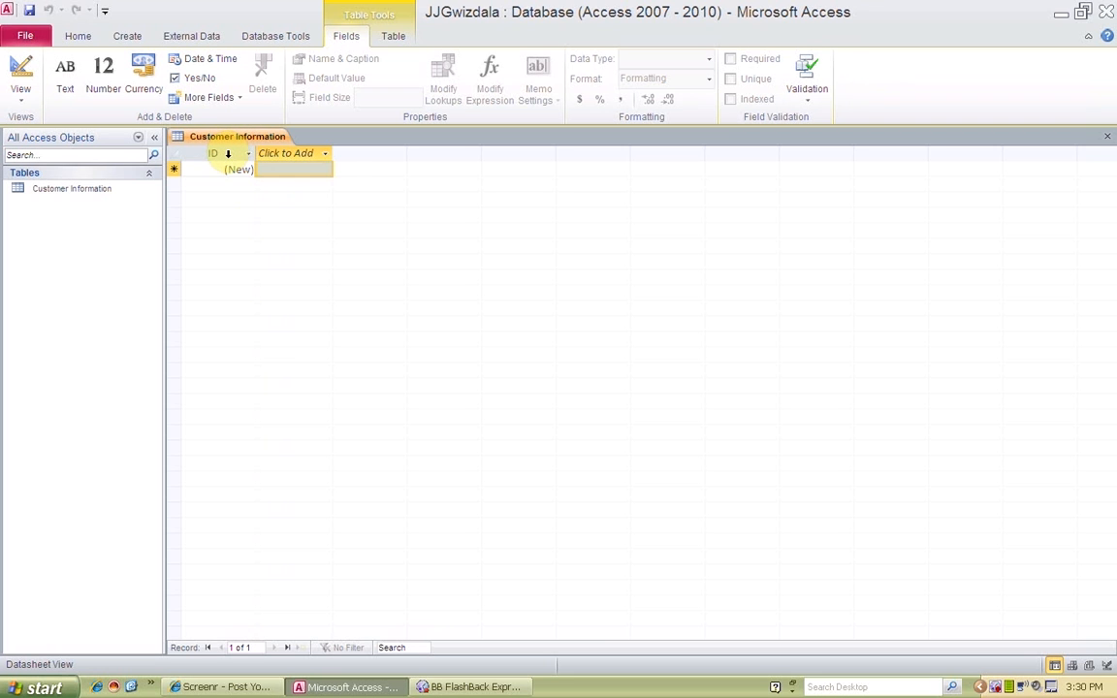
Rename the table's ID field to CustomerID
left_click(227, 154)
right_click(229, 155)
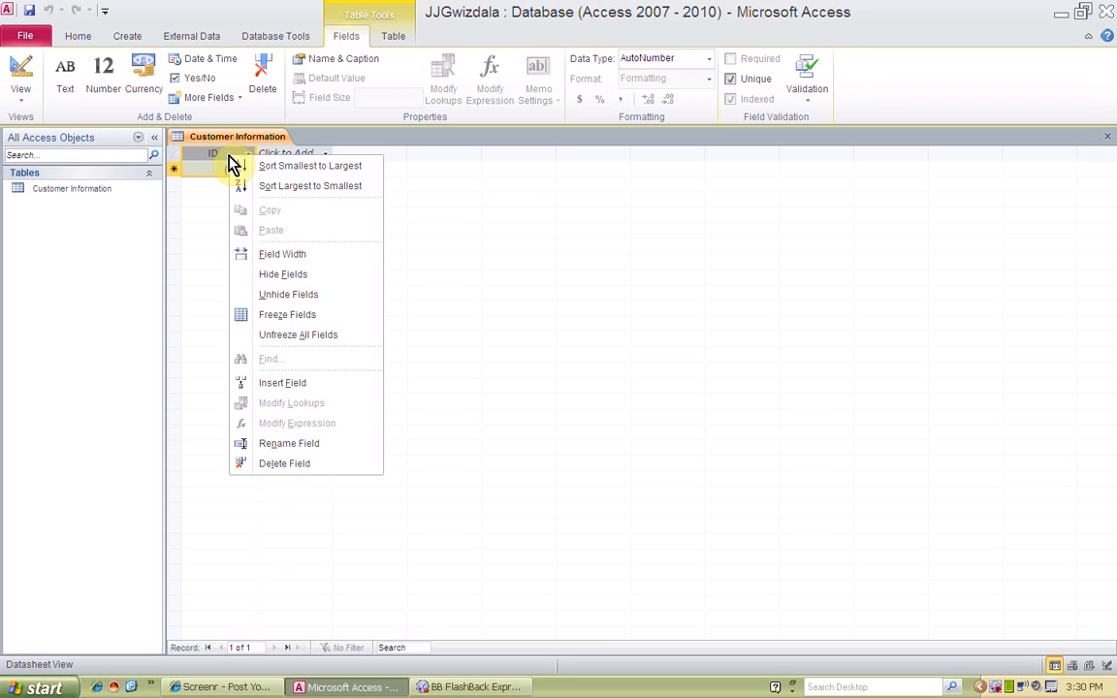
left_click(270, 444)
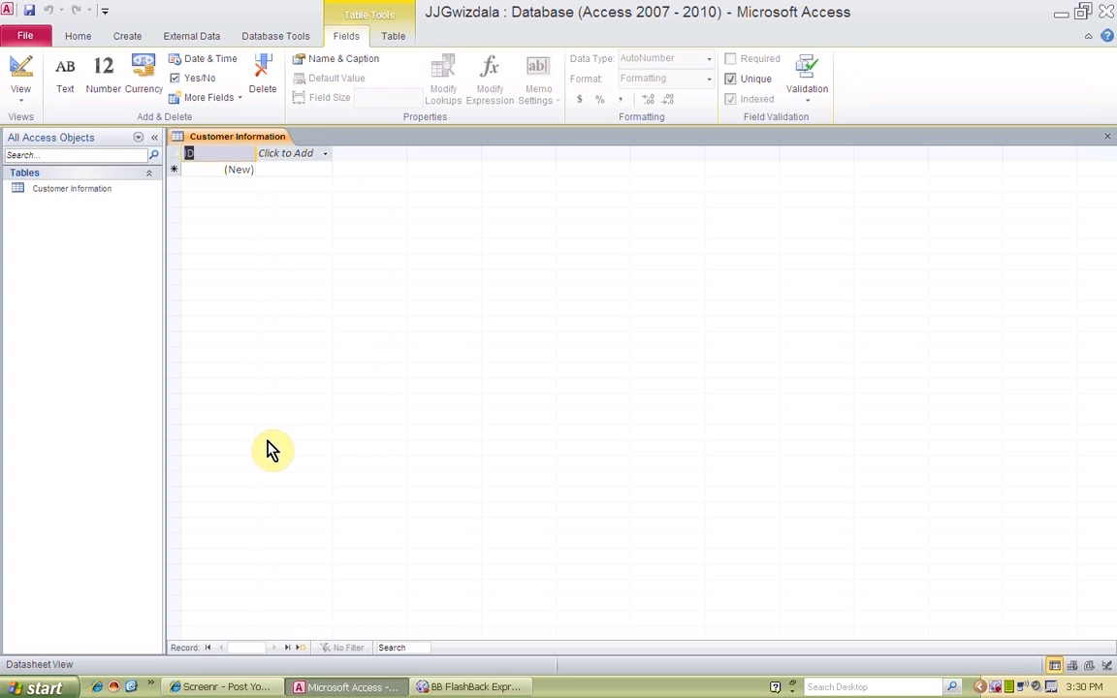
type("CustomerID")
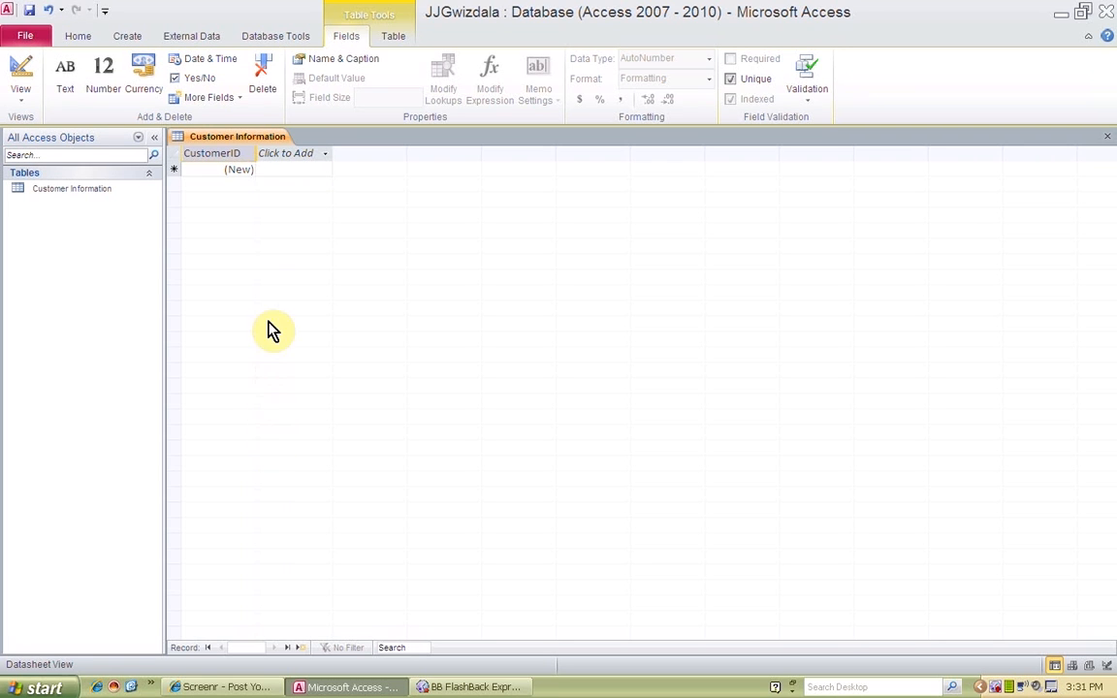
Add two text fields named FirstName and LastName to the Customer Information table
left_click(297, 157)
left_click(301, 173)
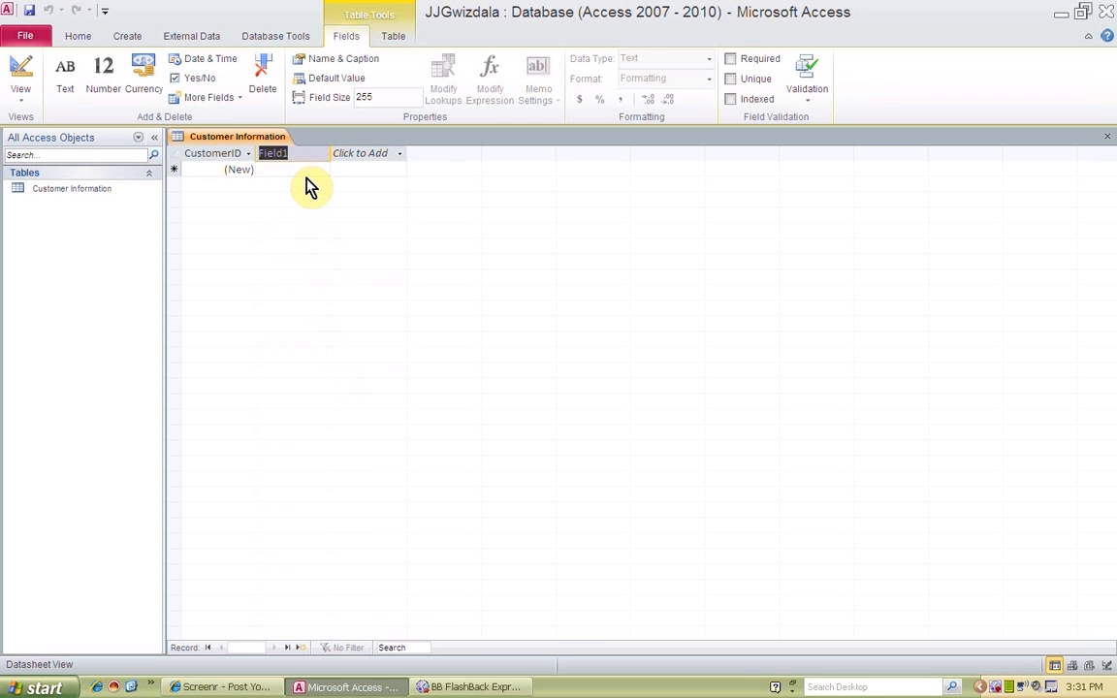
type("FirstName")
left_click(347, 156)
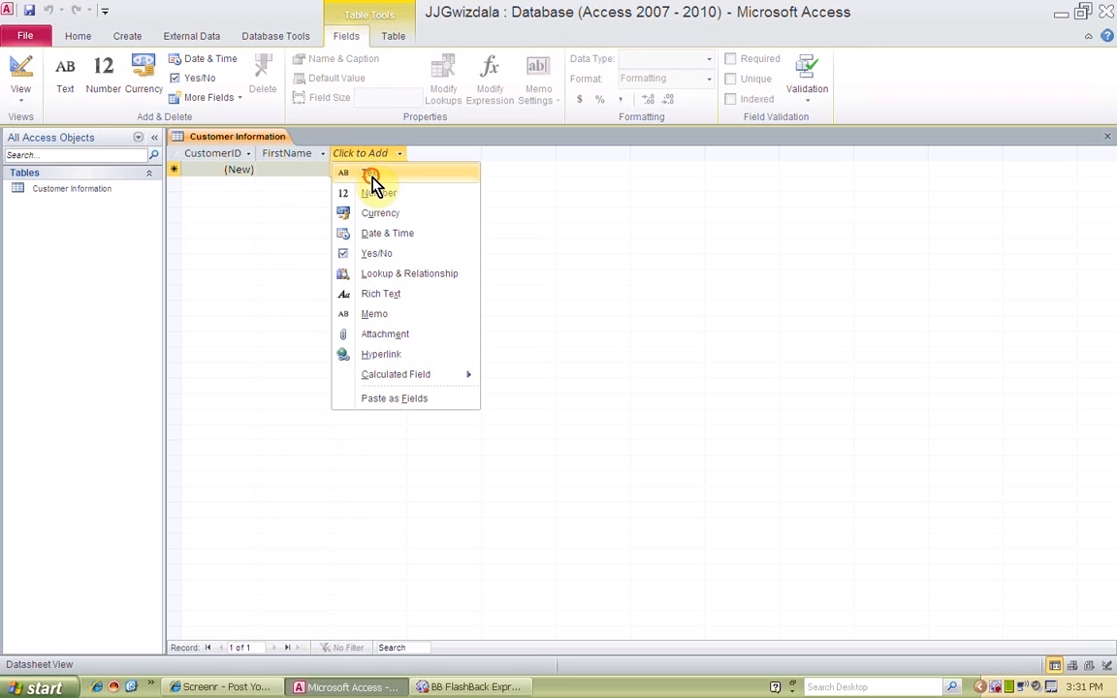
left_click(370, 173)
type("LastName")
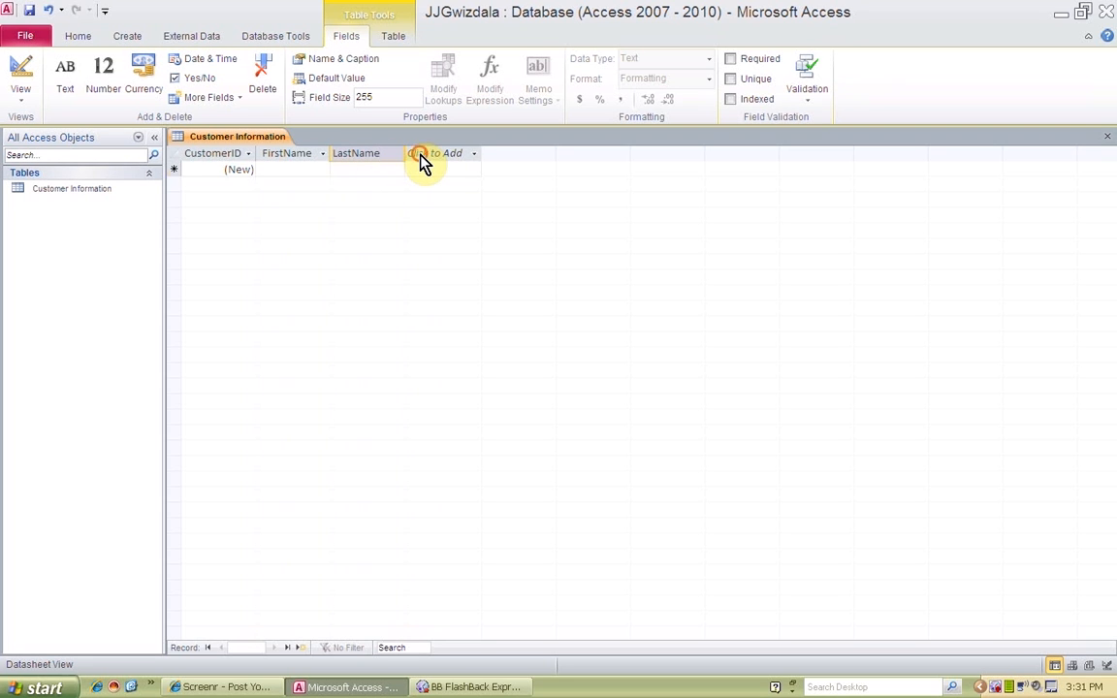
Add a text field named Address after LastName
left_click(421, 156)
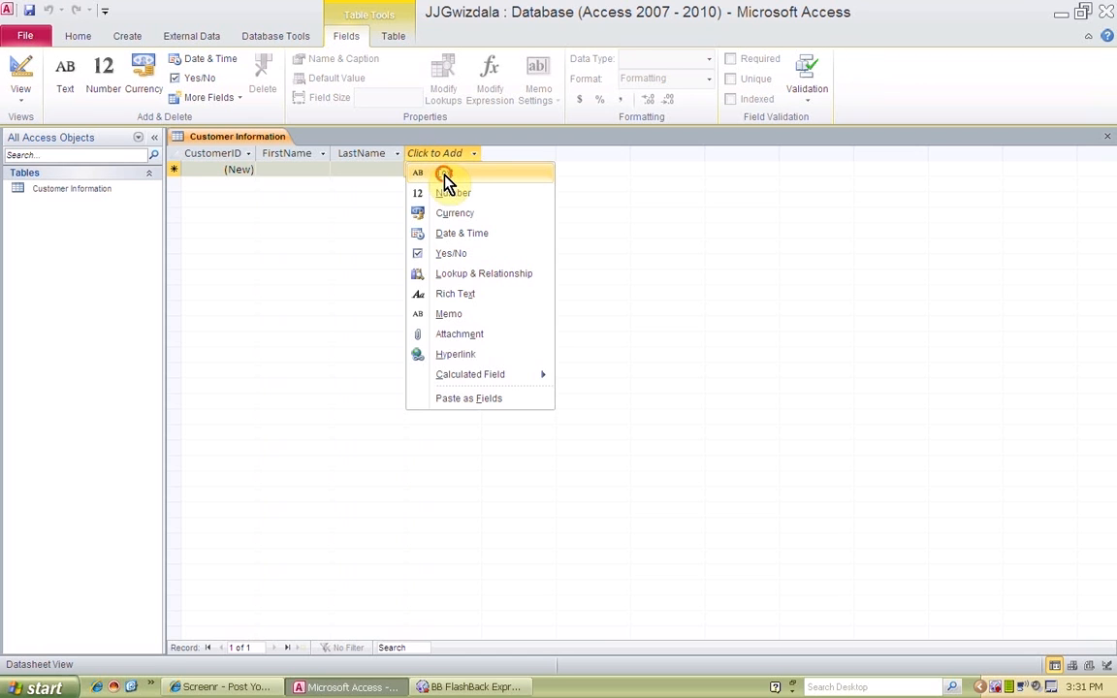
left_click(443, 175)
type("Address")
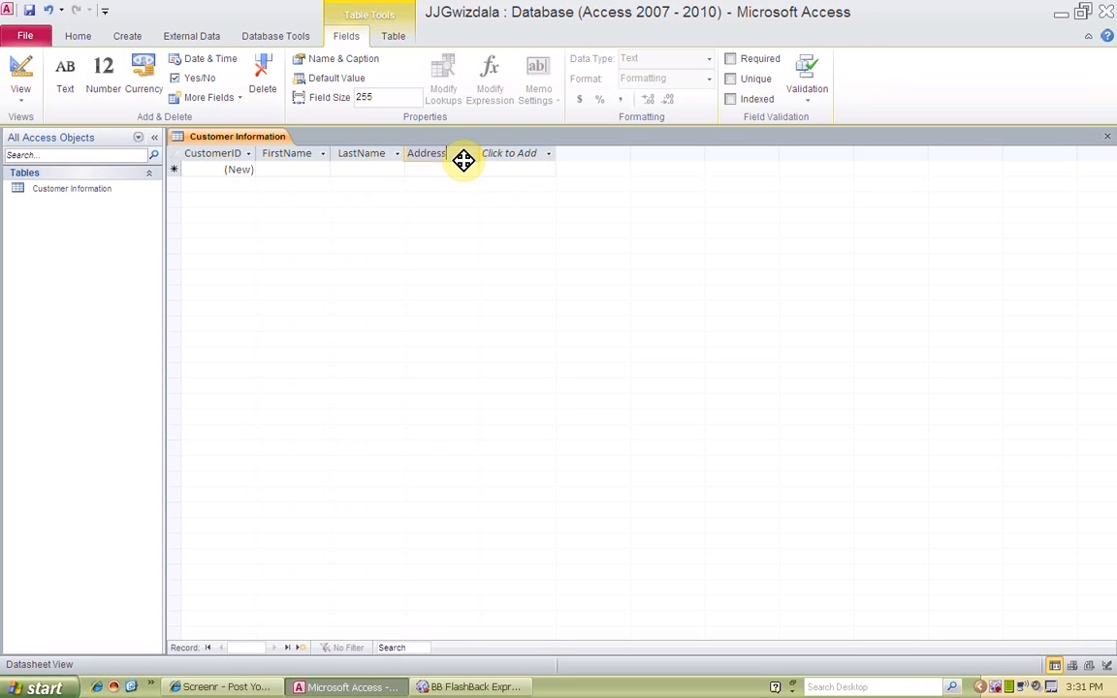
Add a text field named City after Address
left_click(495, 159)
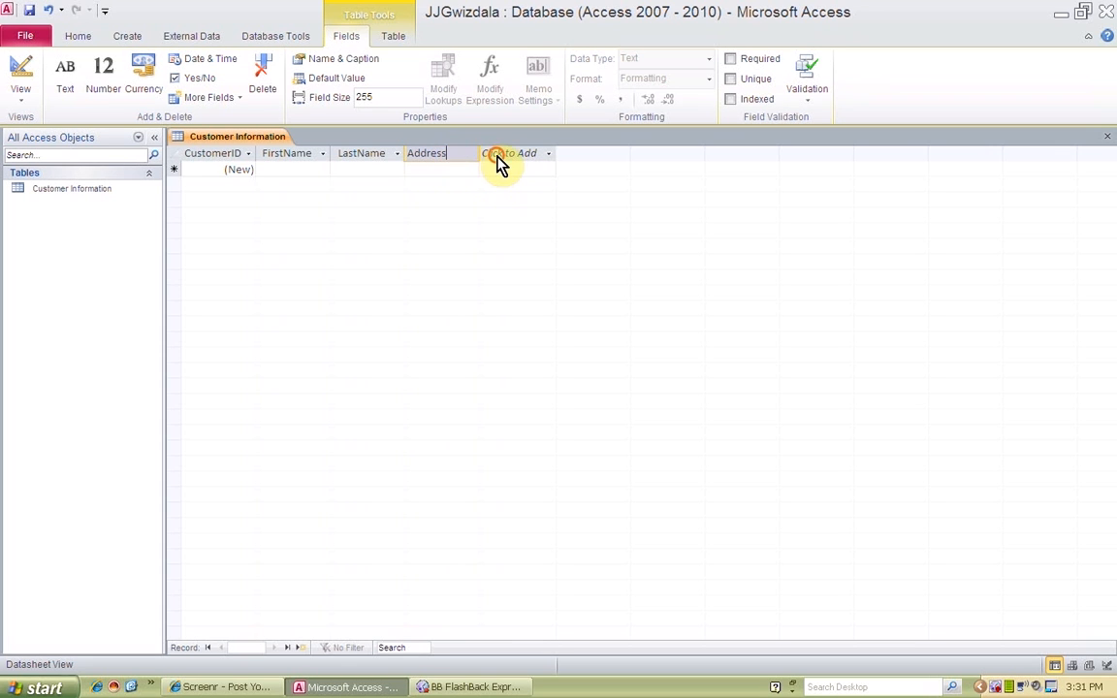
left_click(514, 178)
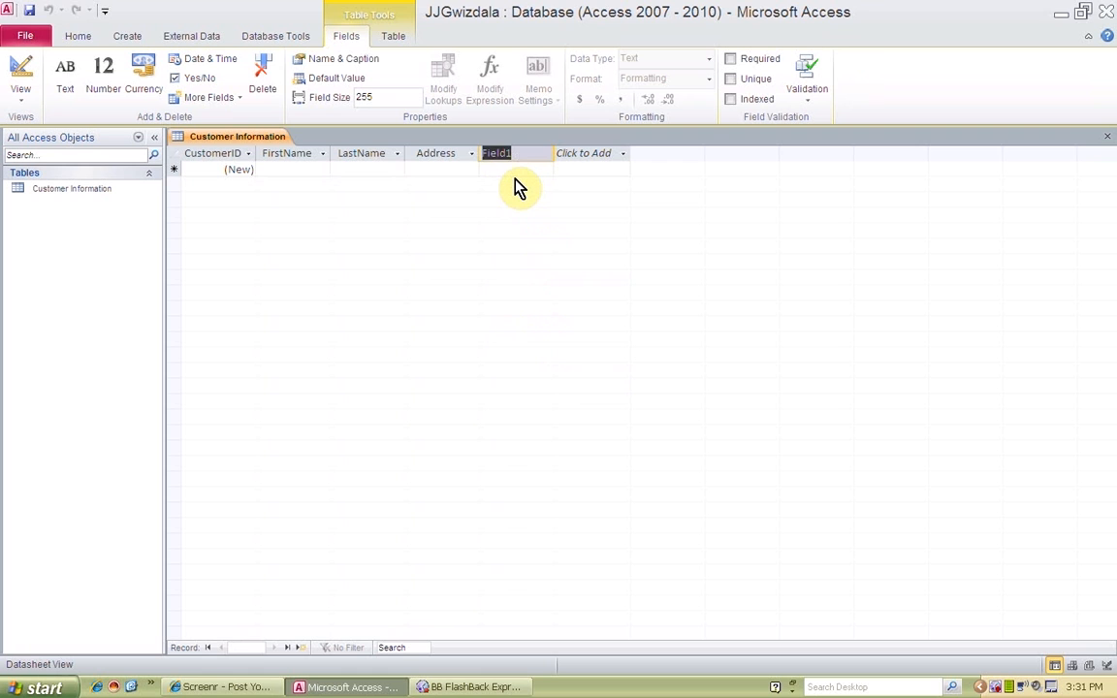
type("Bay city")
key("BackSpace")
key("BackSpace")
key("BackSpace")
key("BackSpace")
key("BackSpace")
key("BackSpace")
key("BackSpace")
key("BackSpace")
type("City")
Add a text field named State and a number field named Zip after City
left_click(576, 161)
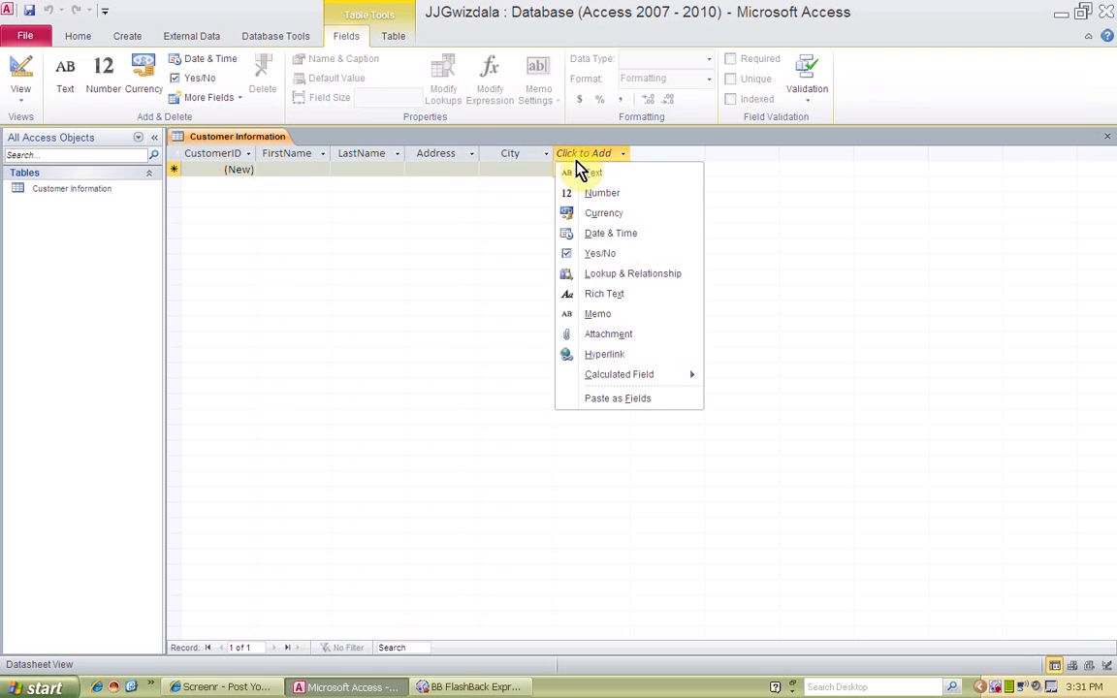
left_click(581, 171)
type("S")
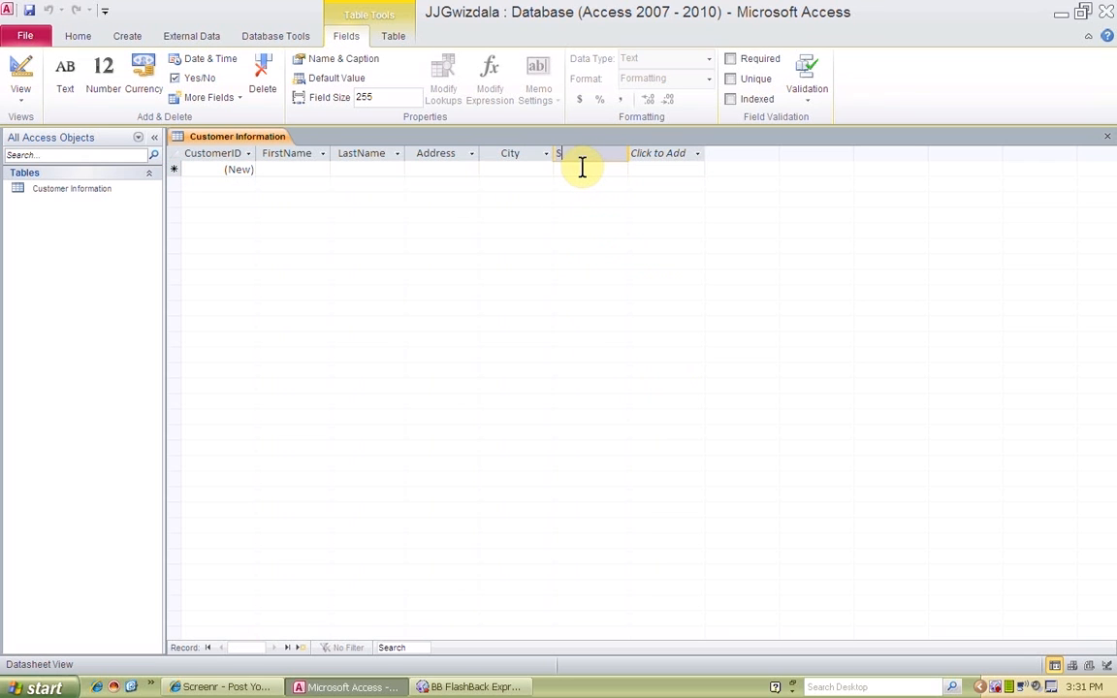
type("tate")
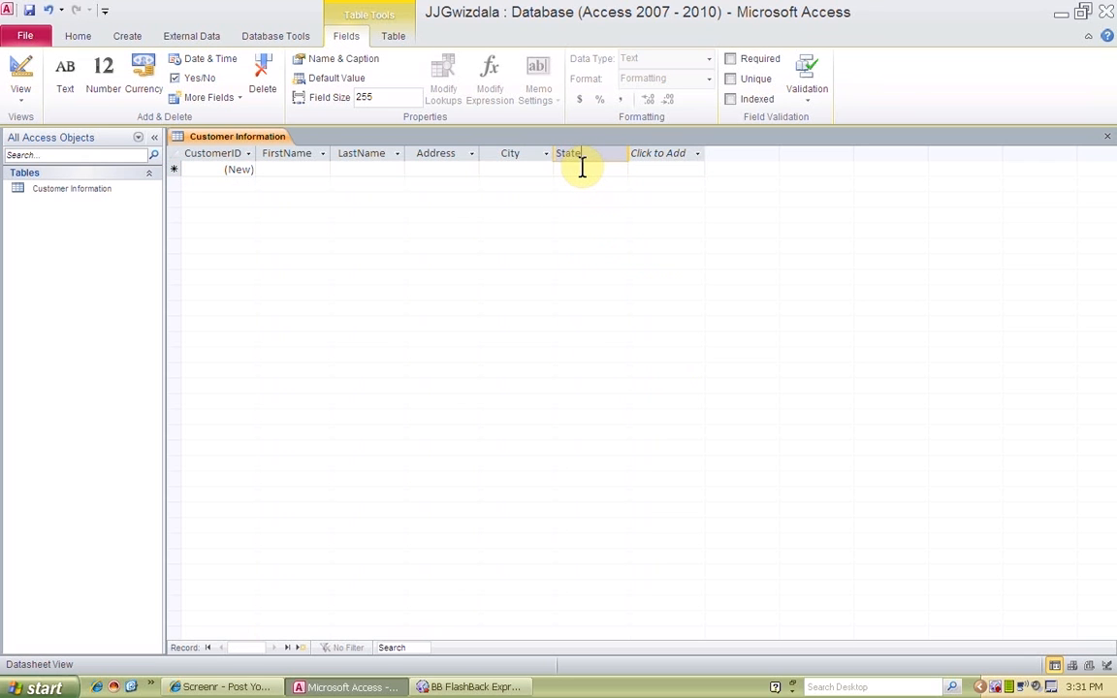
left_click(661, 161)
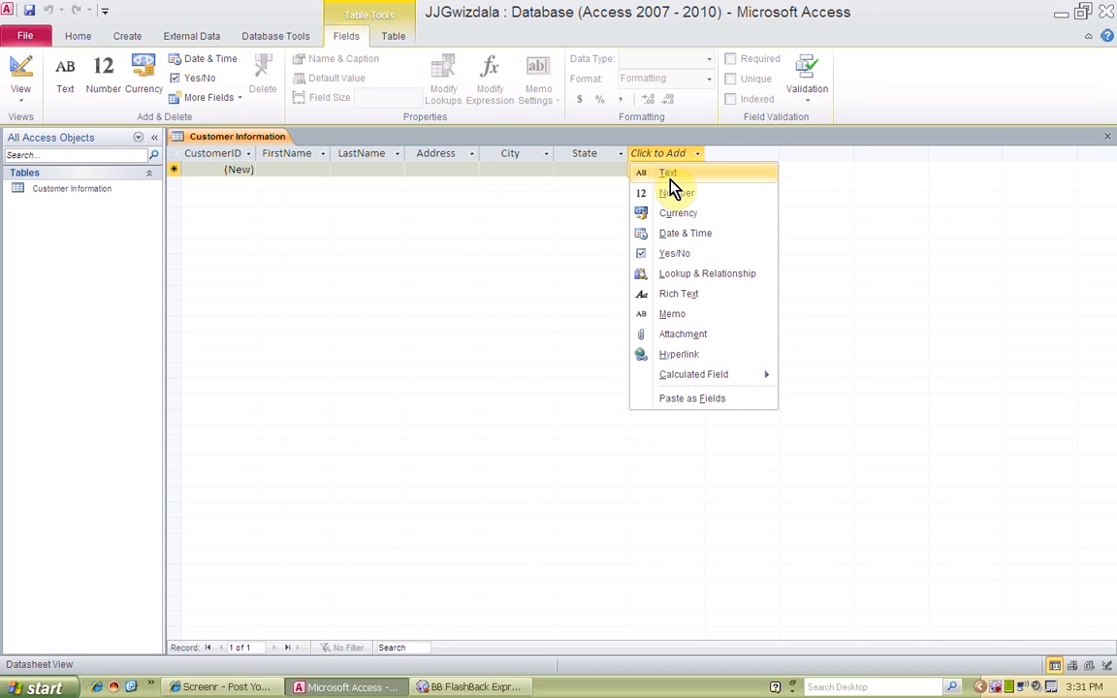
left_click(676, 193)
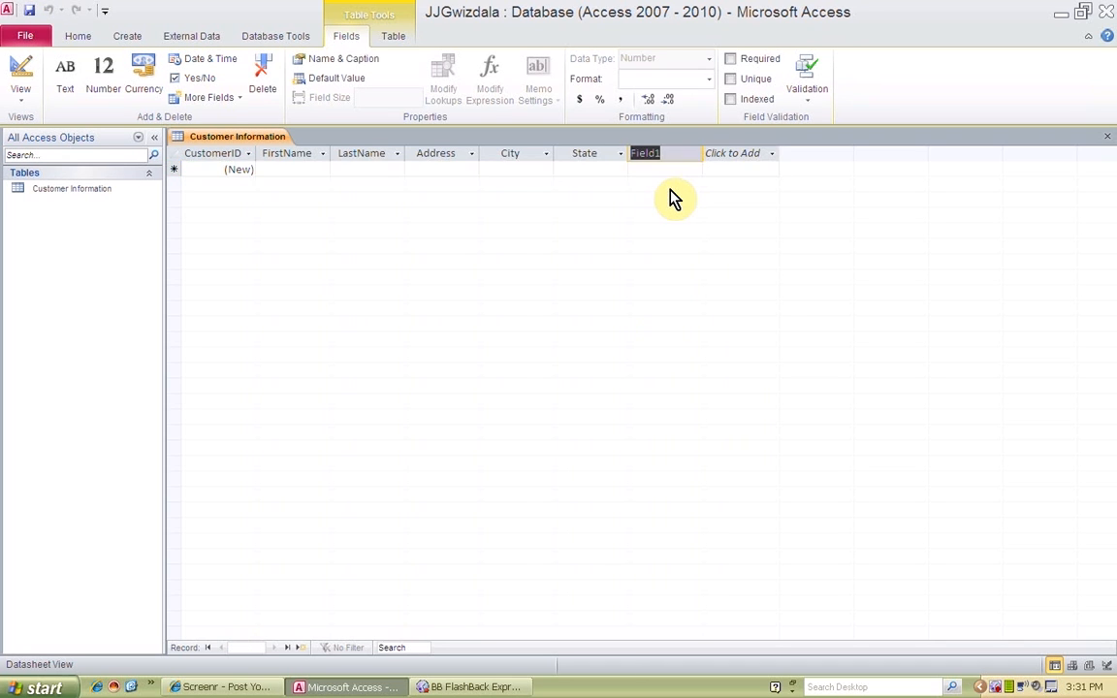
type("Zip")
Add a text field named Telephone after Zip
left_click(720, 161)
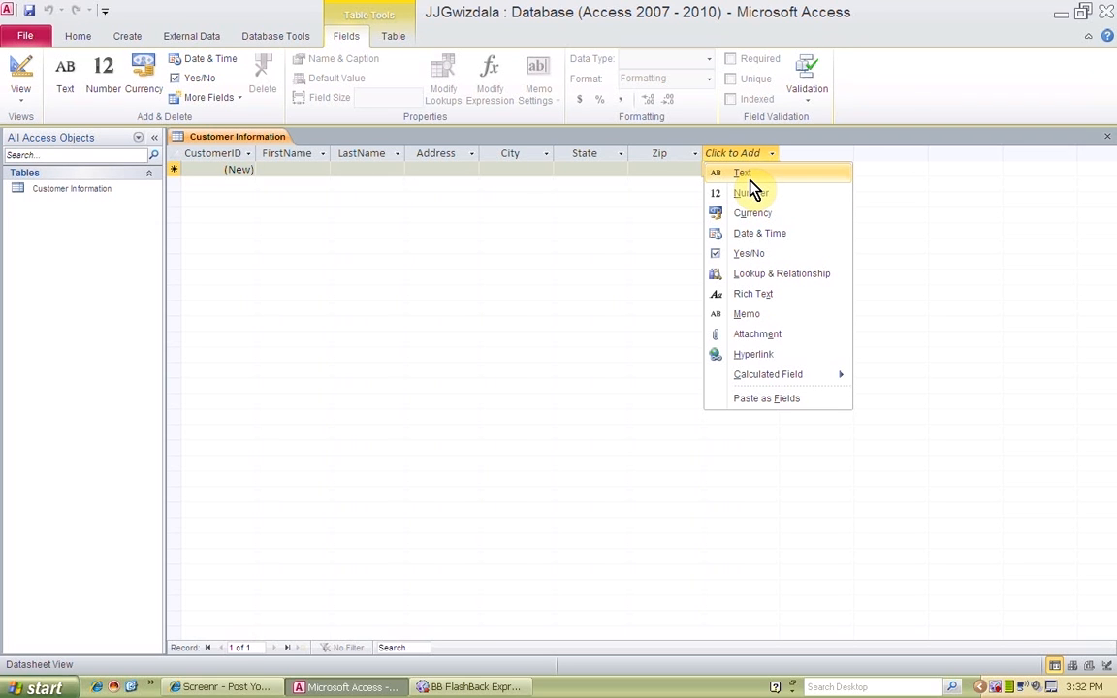
left_click(749, 180)
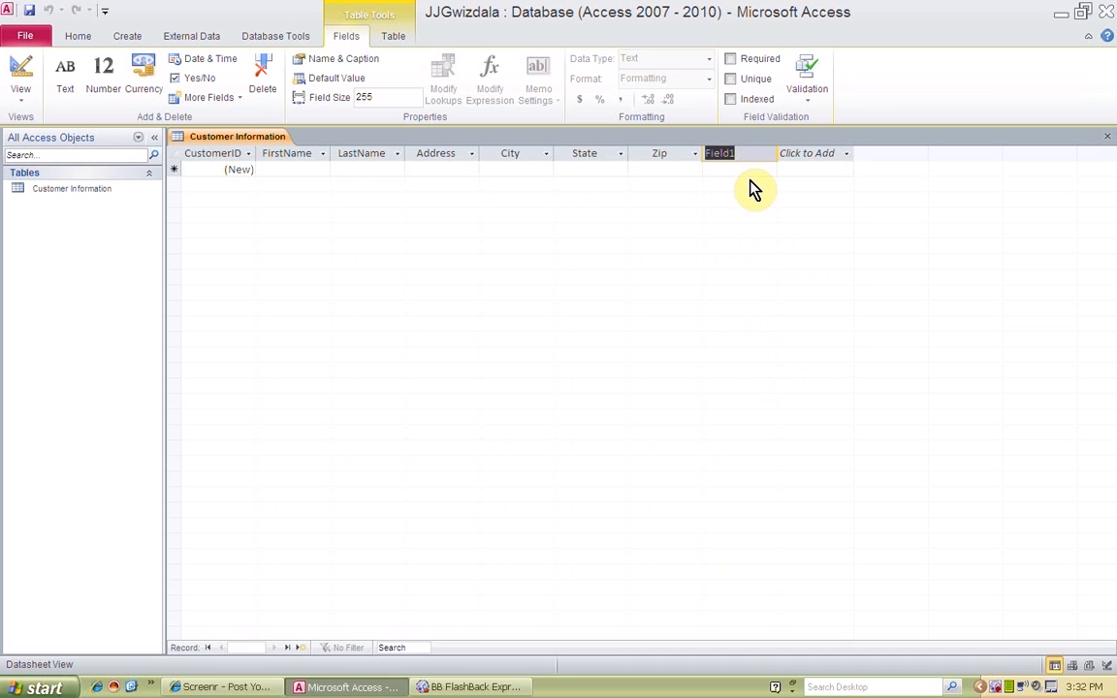
type("Telephone")
Add a hyperlink field named EmailAddress after Telephone and save the table
left_click(804, 157)
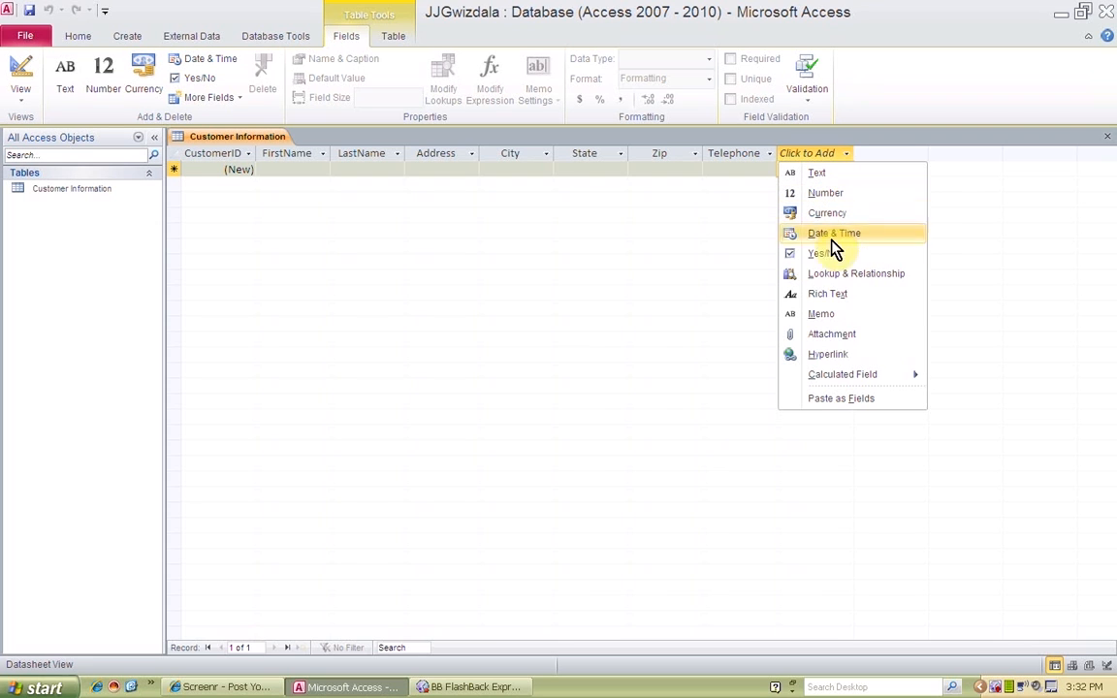
left_click(859, 357)
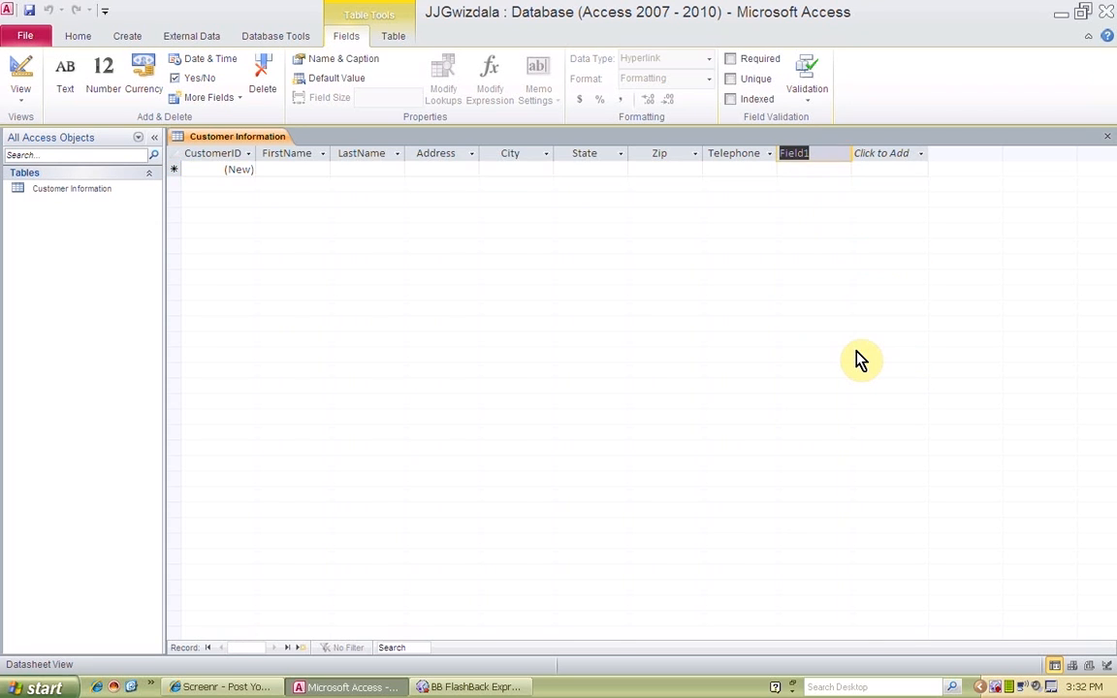
type("EmailAddress")
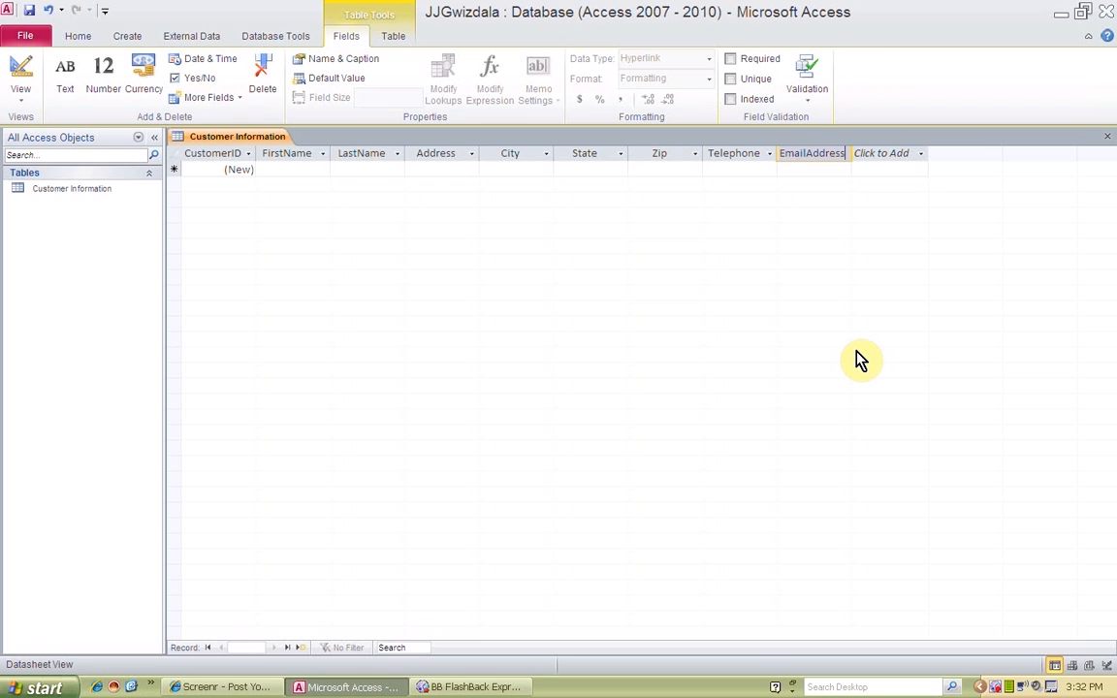
left_click(30, 11)
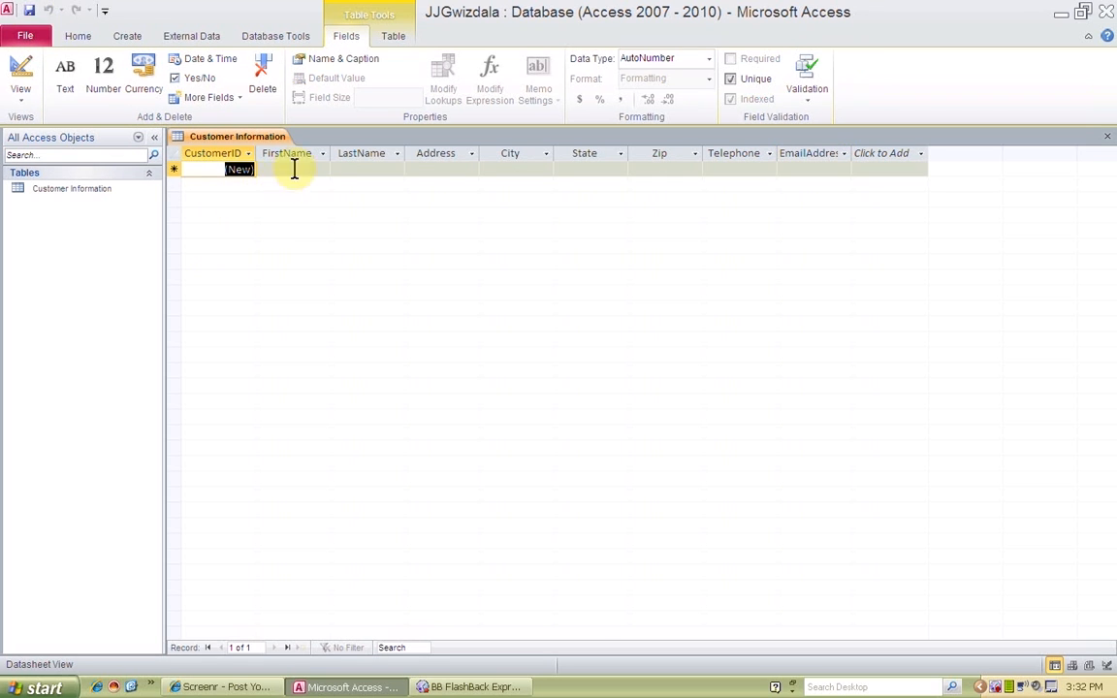
Switch the table to Design View and enter Primary Key as the description of the CustomerID field
left_click(32, 106)
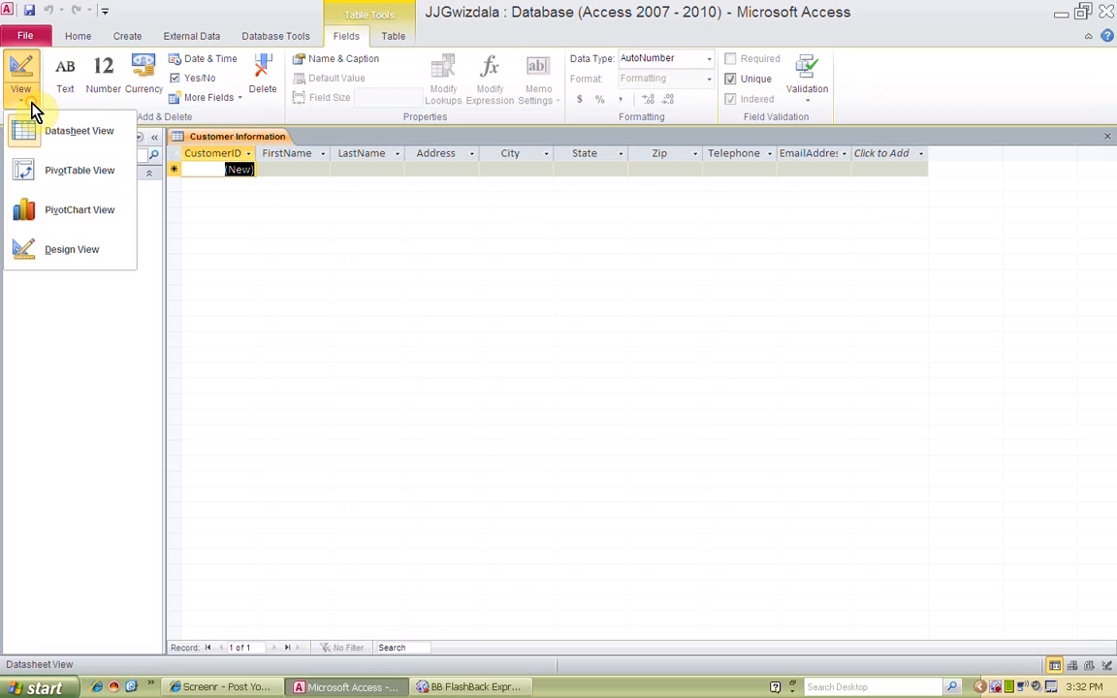
left_click(59, 250)
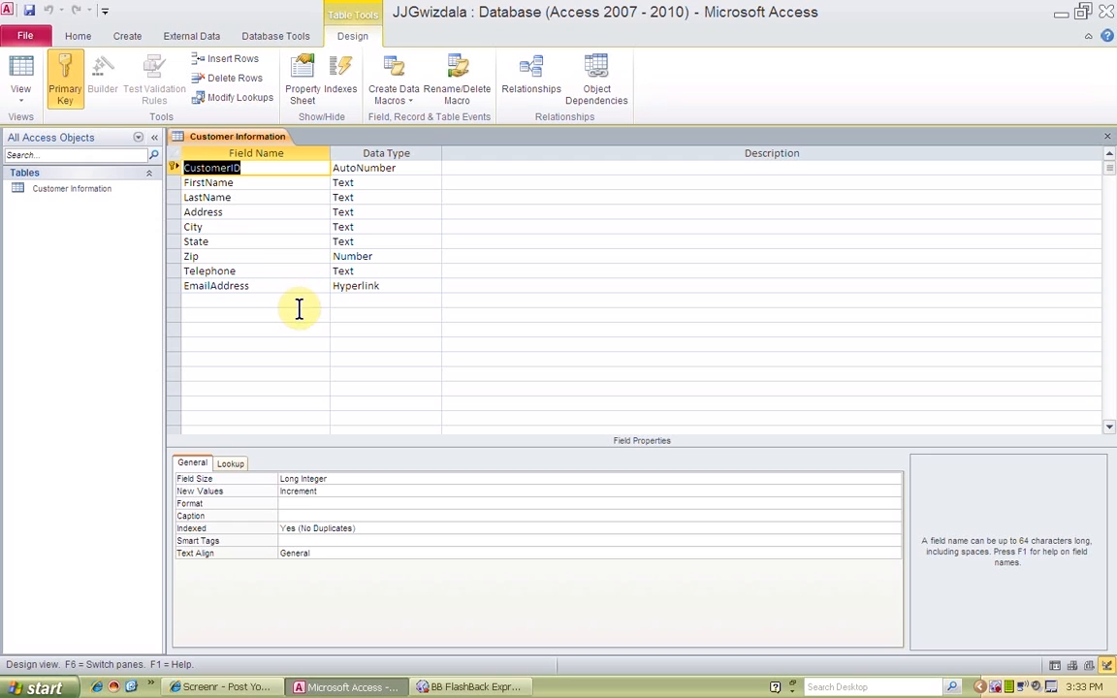
left_click(478, 166)
type("Primary Key")
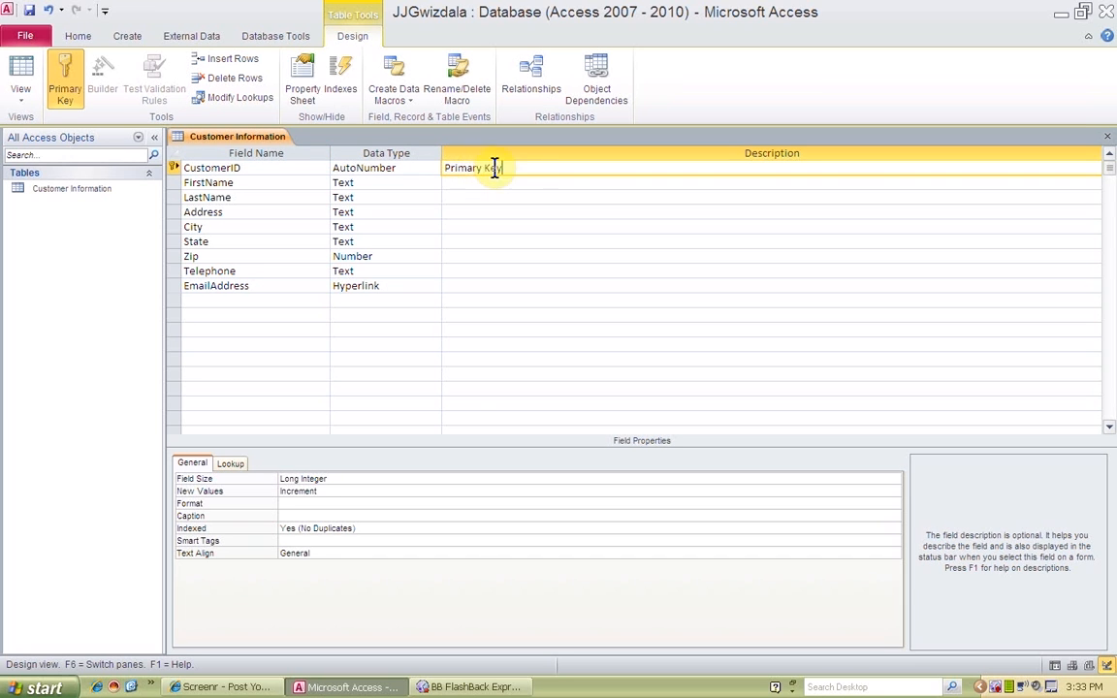
left_click(519, 181)
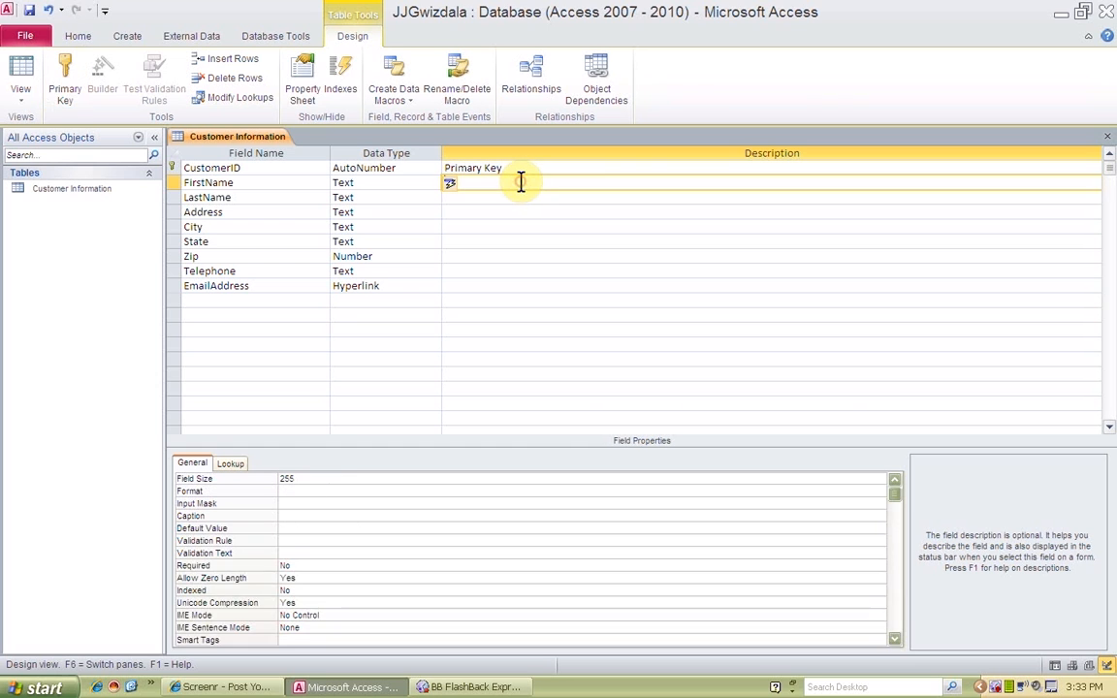
left_click(512, 199)
left_click(491, 211)
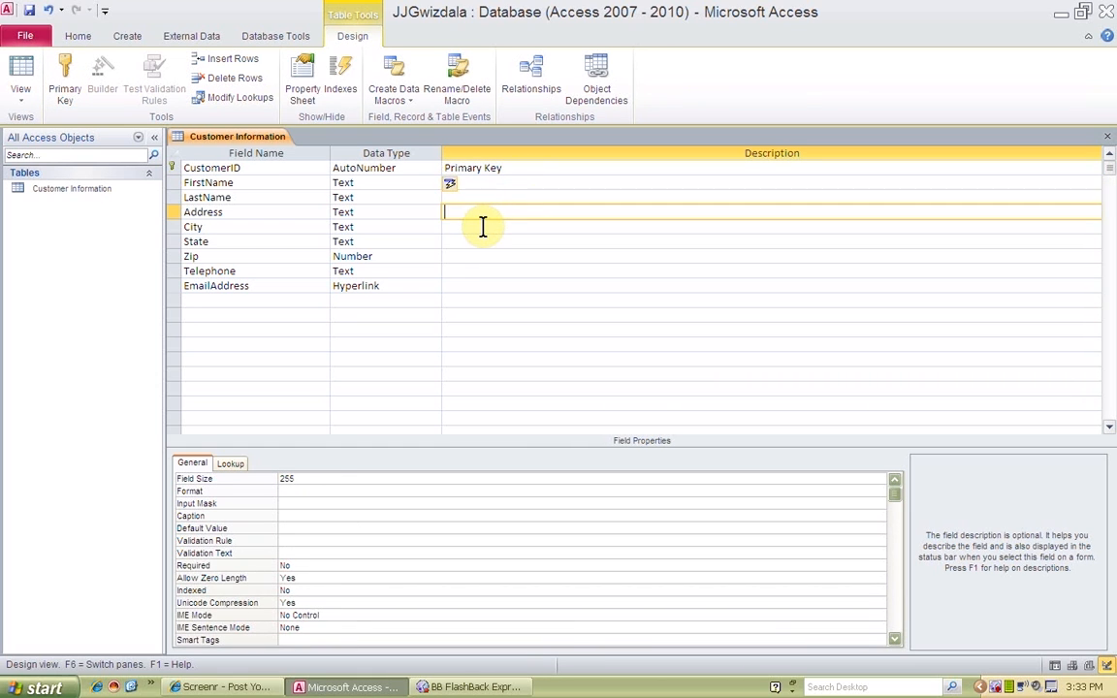
Apply the Phone Number input mask to the Telephone field using the Input Mask Wizard and save the table
left_click(251, 268)
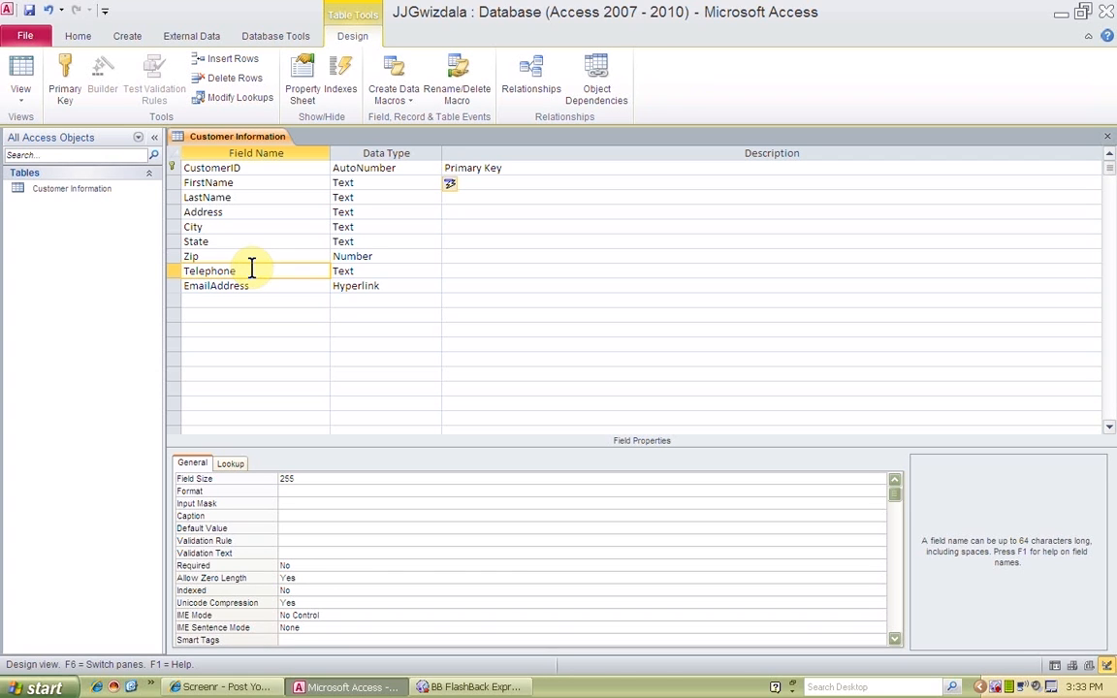
left_click(299, 502)
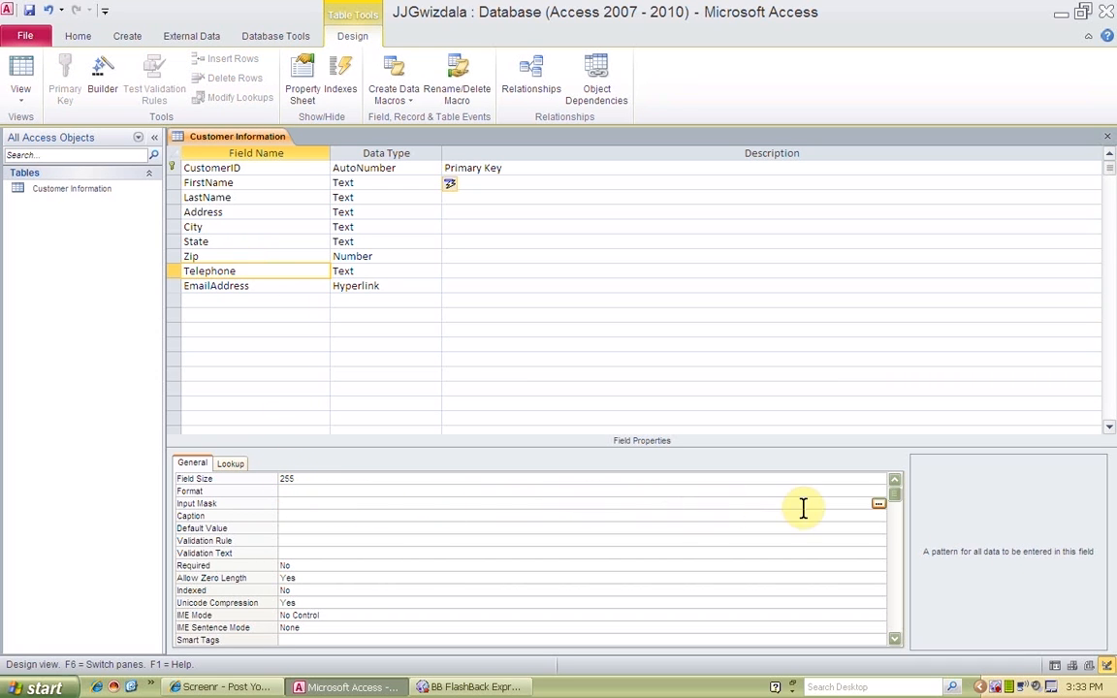
left_click(879, 504)
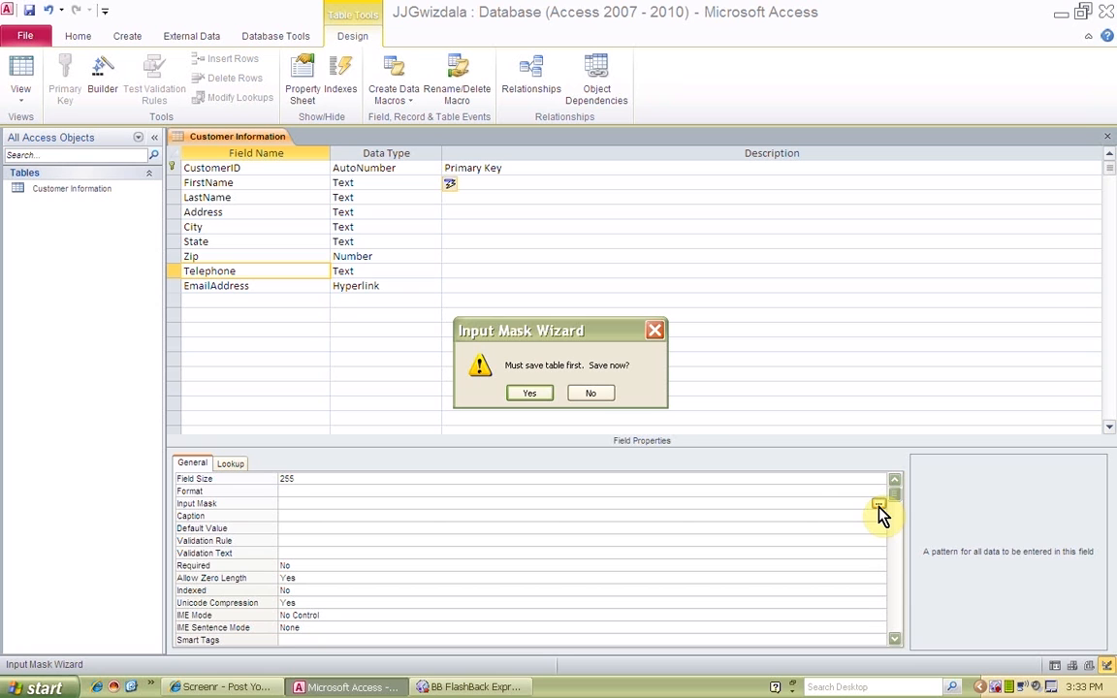
left_click(539, 399)
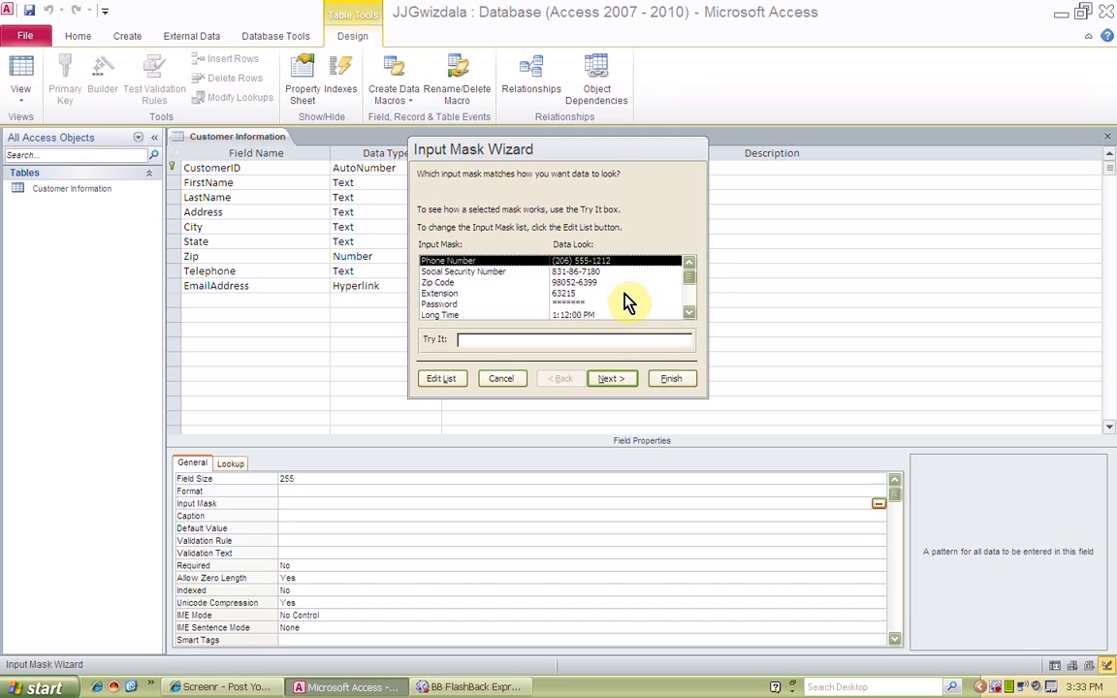
left_click(671, 379)
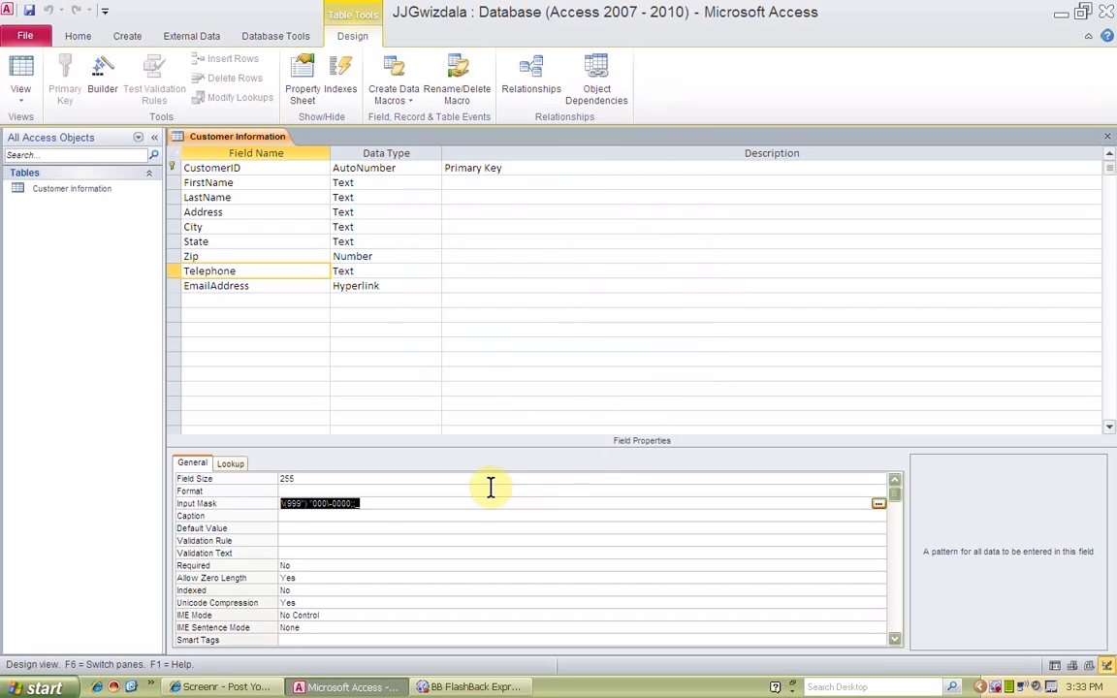
left_click(411, 502)
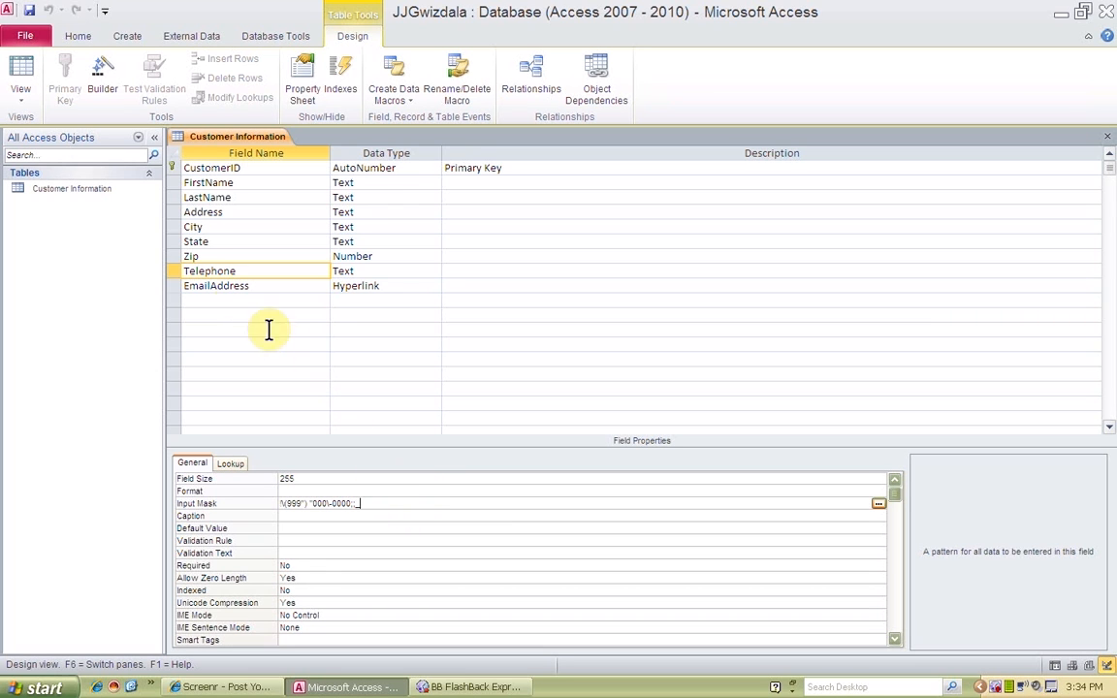
left_click(31, 14)
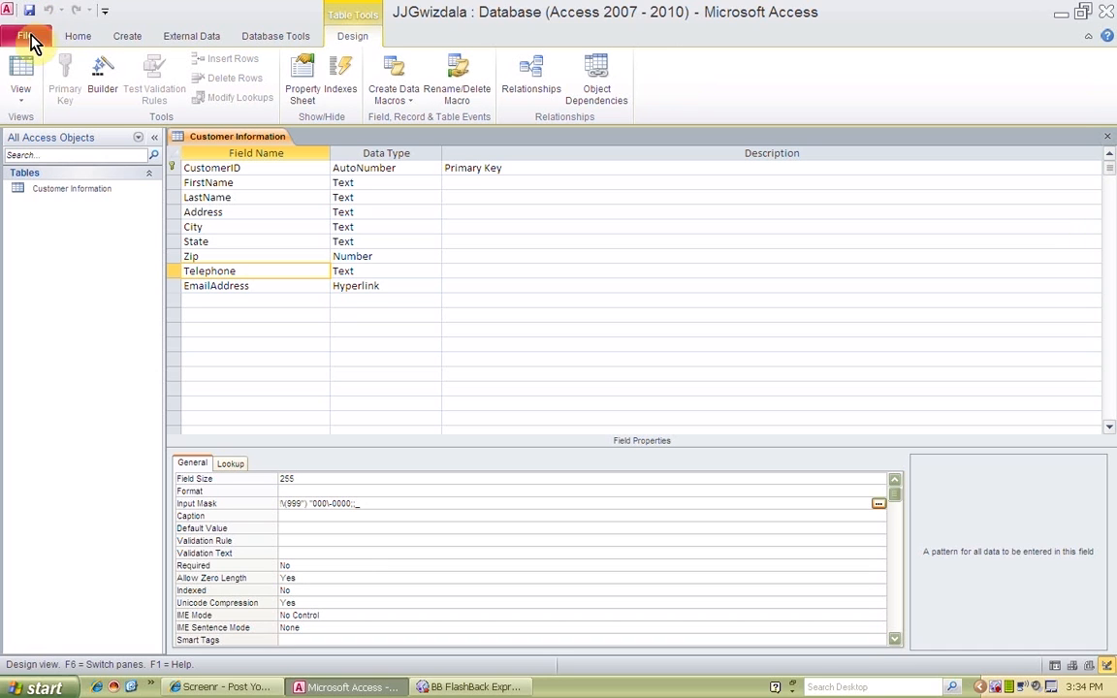
Switch the table to Datasheet View and enter the customer's first and last name in the first record
left_click(29, 99)
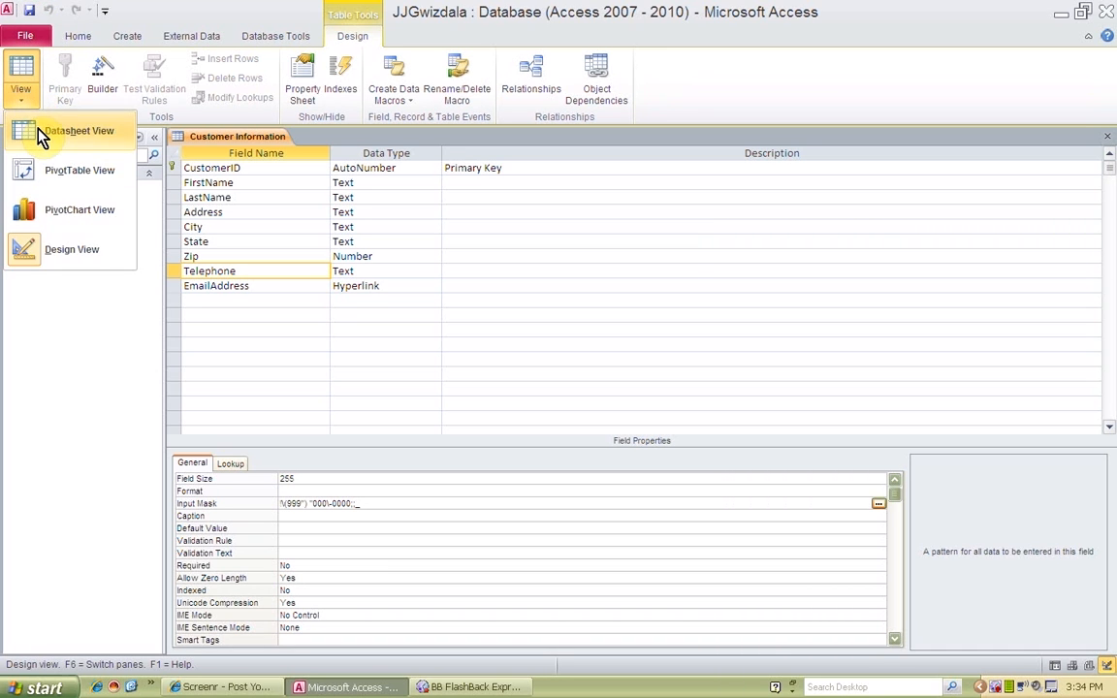
left_click(39, 137)
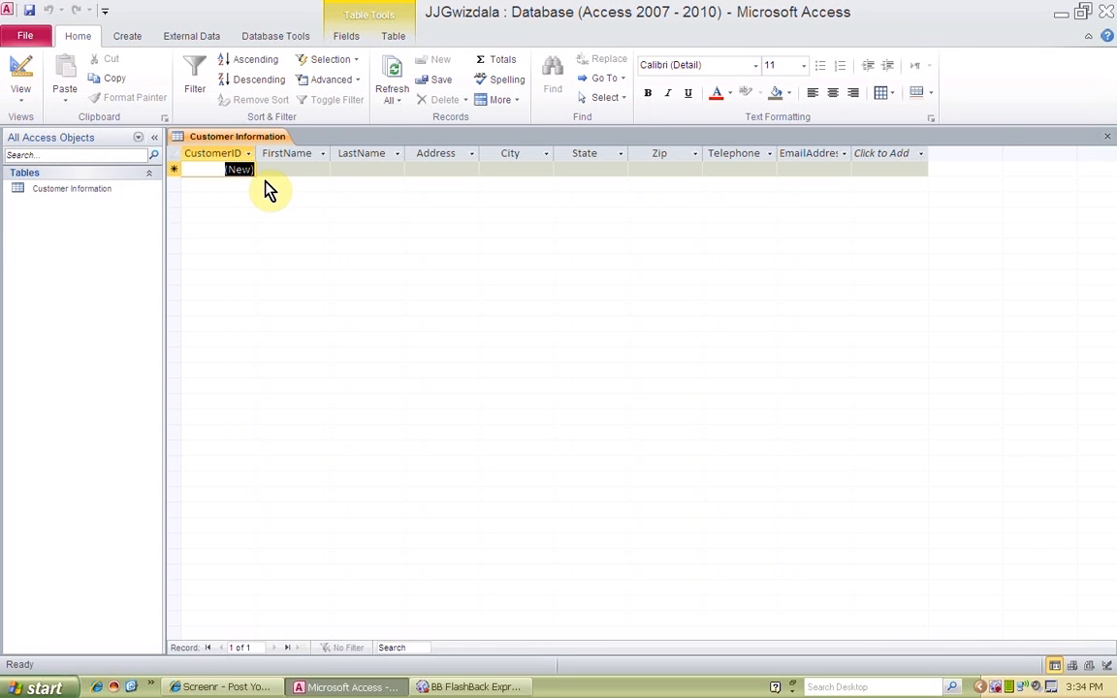
key("Tab")
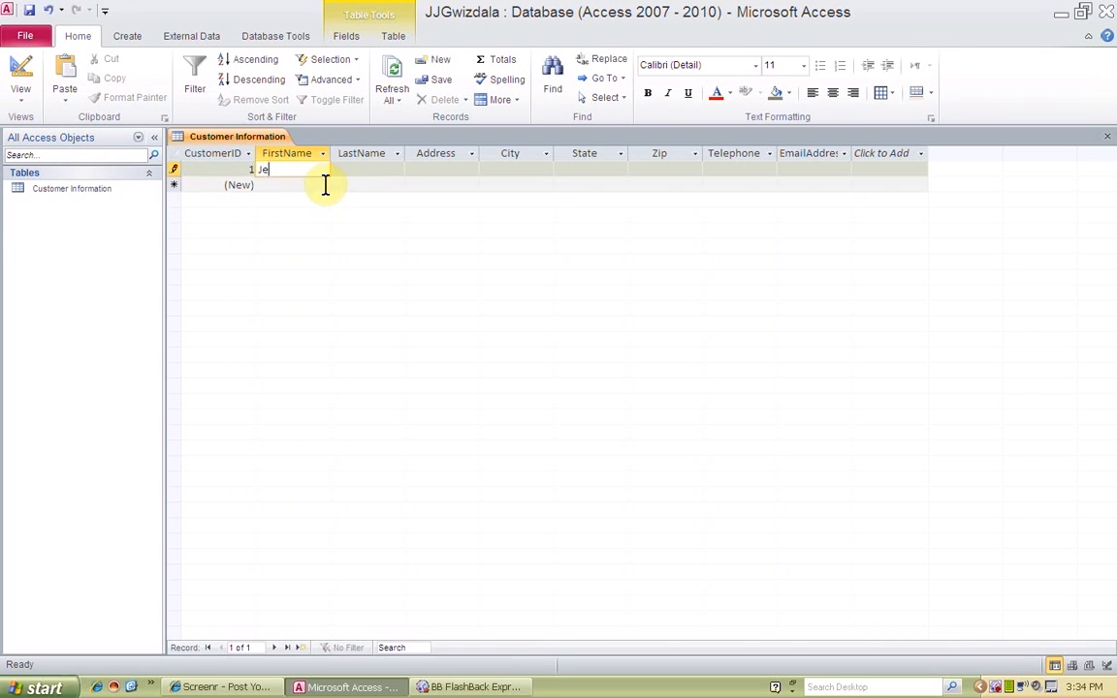
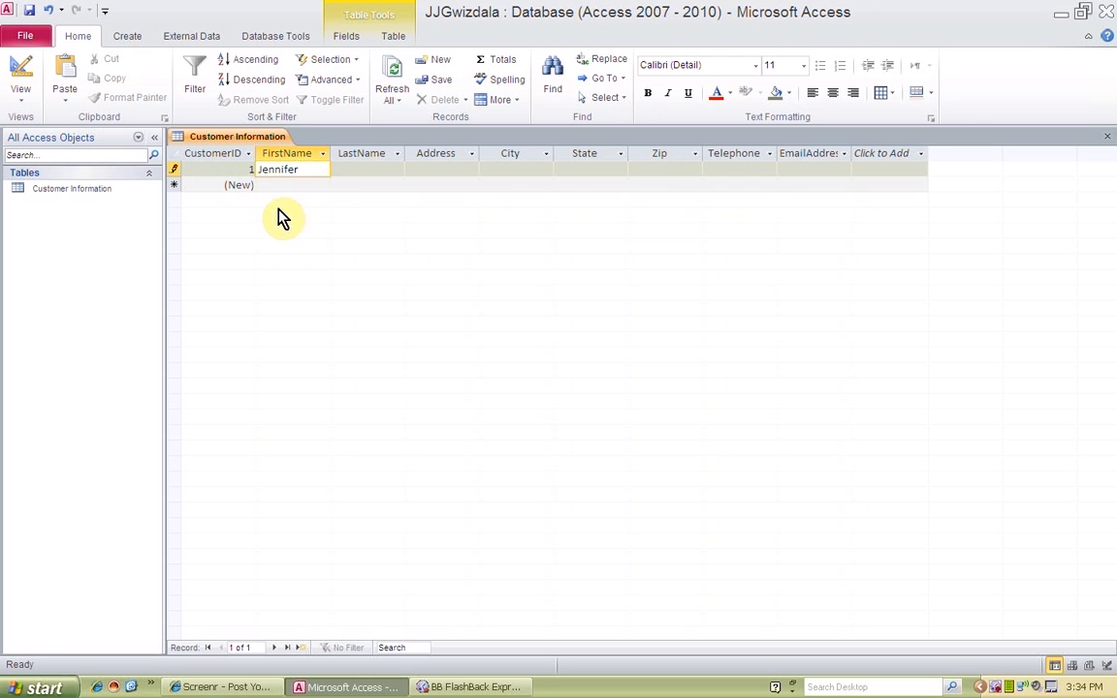
key("Tab")
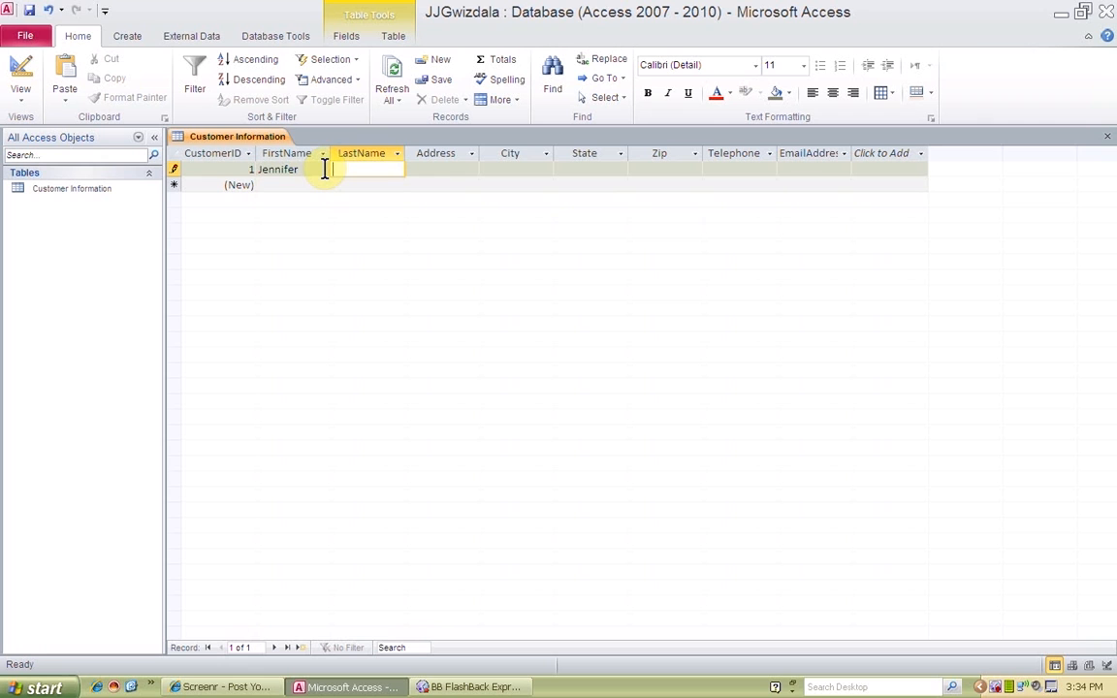
key("Tab")
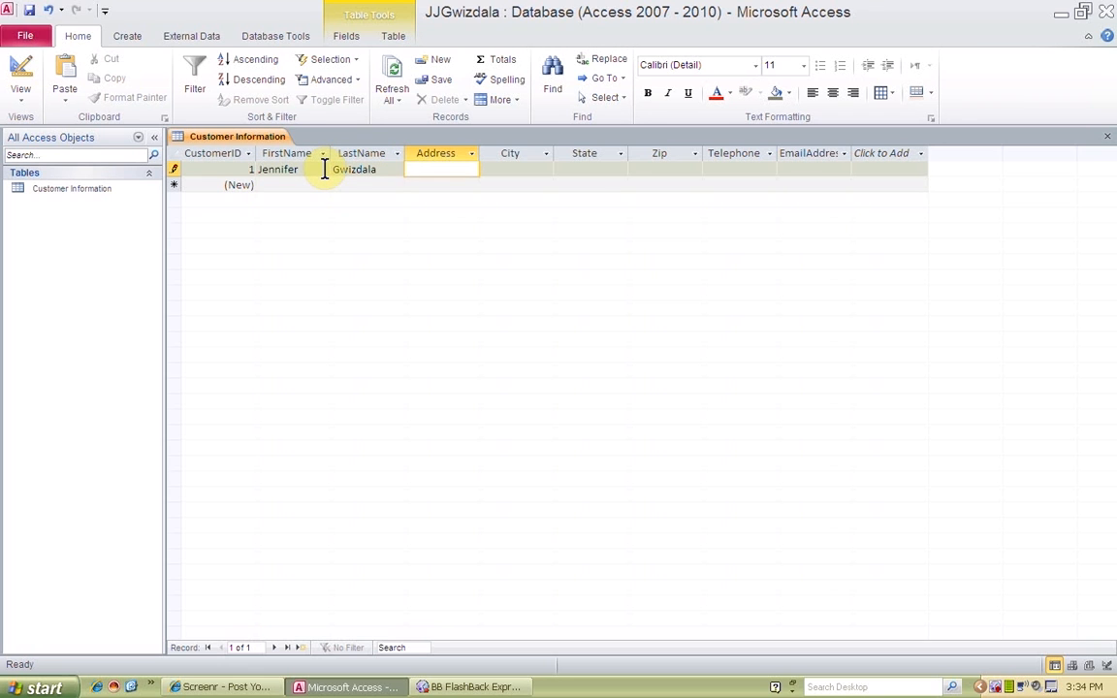
Fill in the first customer's street address, city, state and zip code
key("Tab")
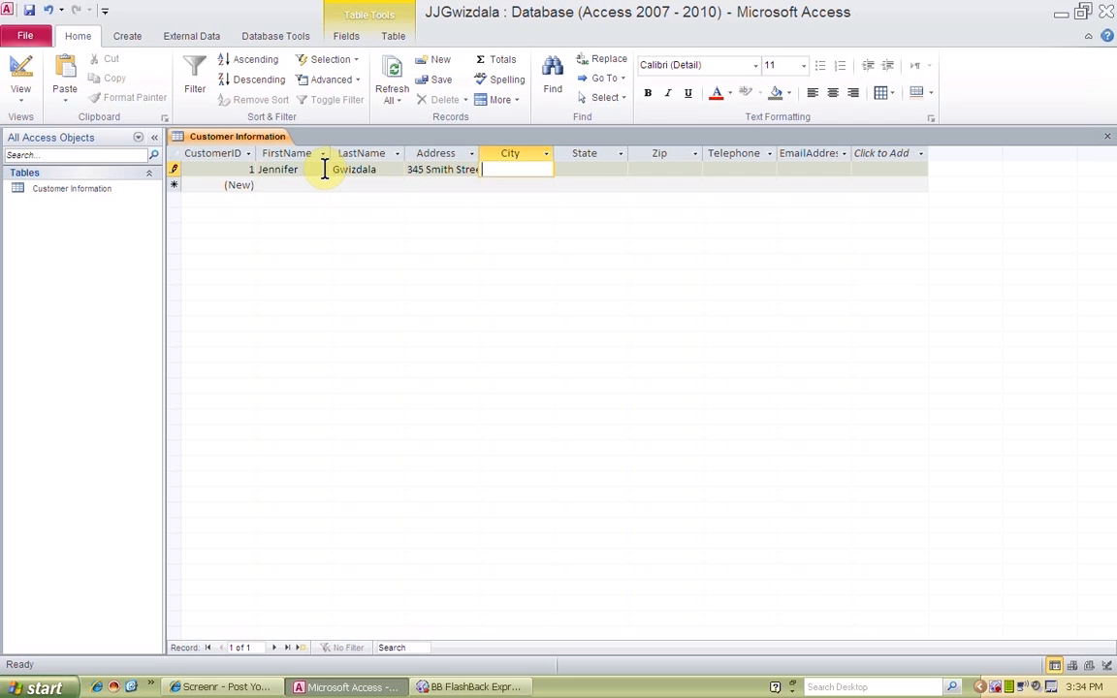
type("Bay City")
key("Tab")
type("MI")
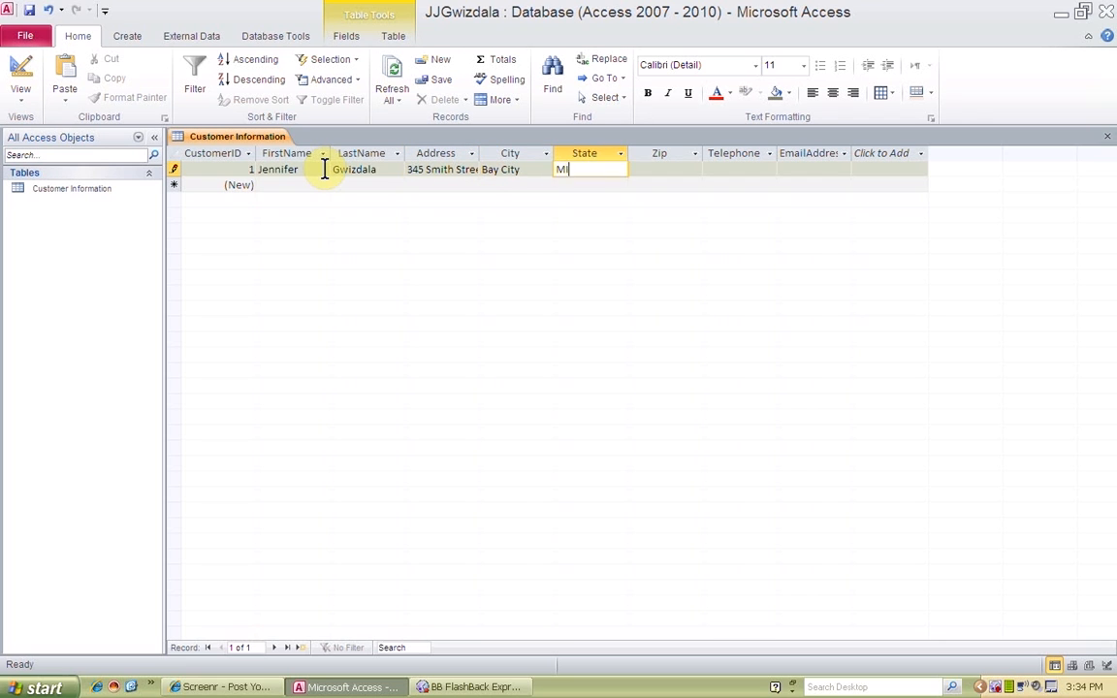
key("Tab")
type("48708")
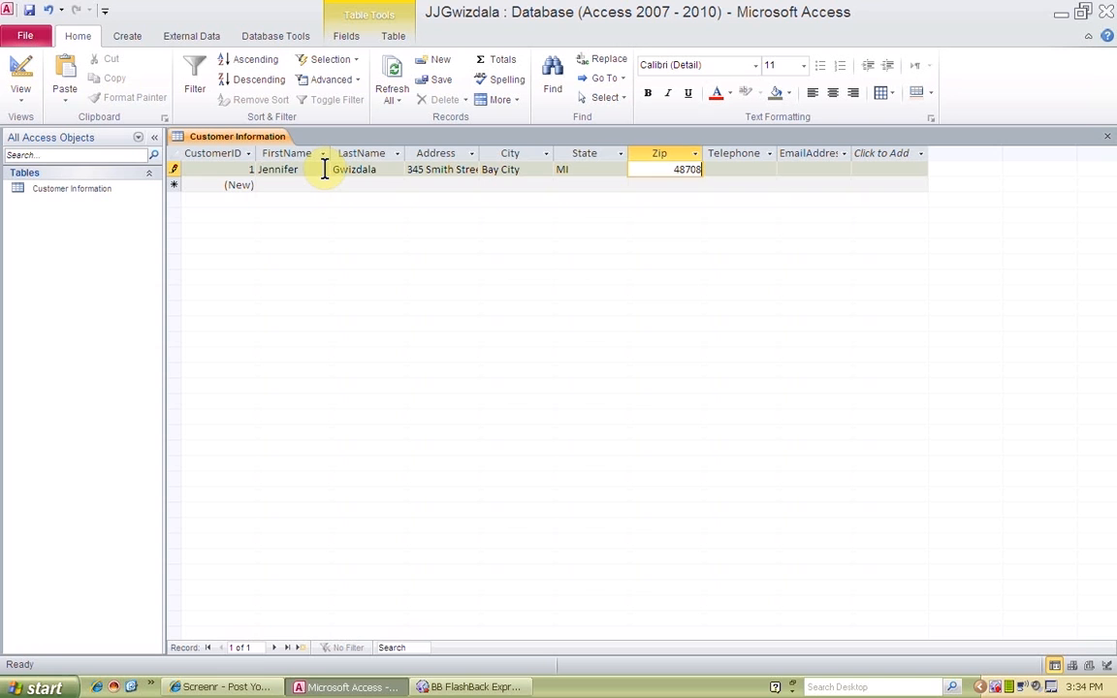
key("Tab")
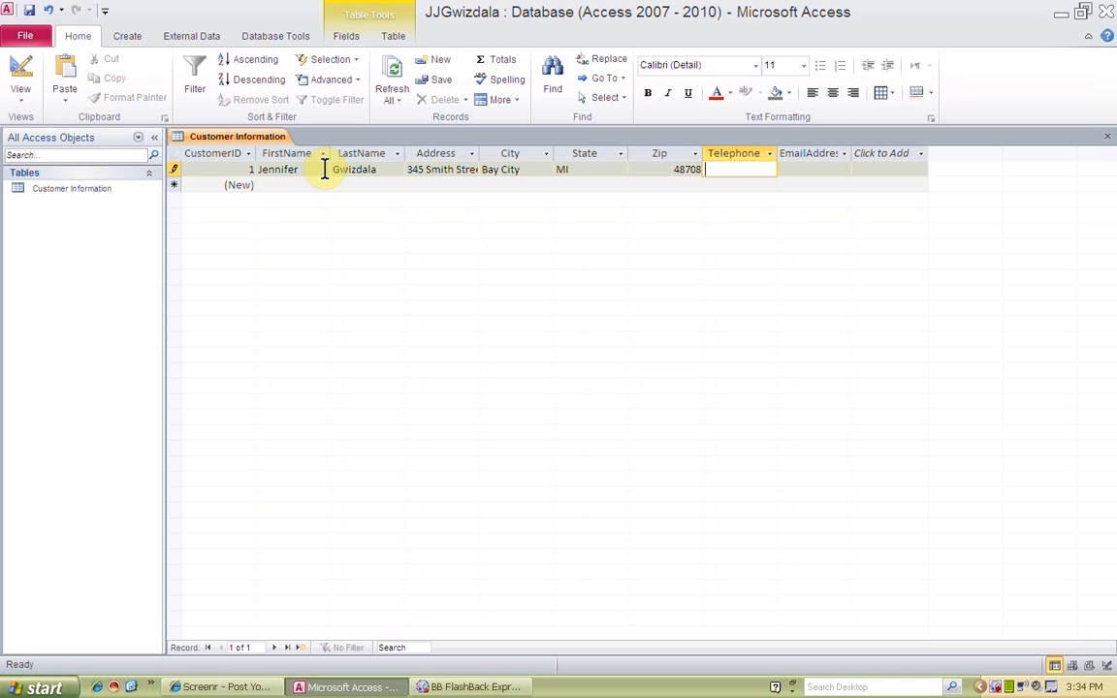
Enter the first customer's telephone number and e-mail address to complete the record
key("Tab")
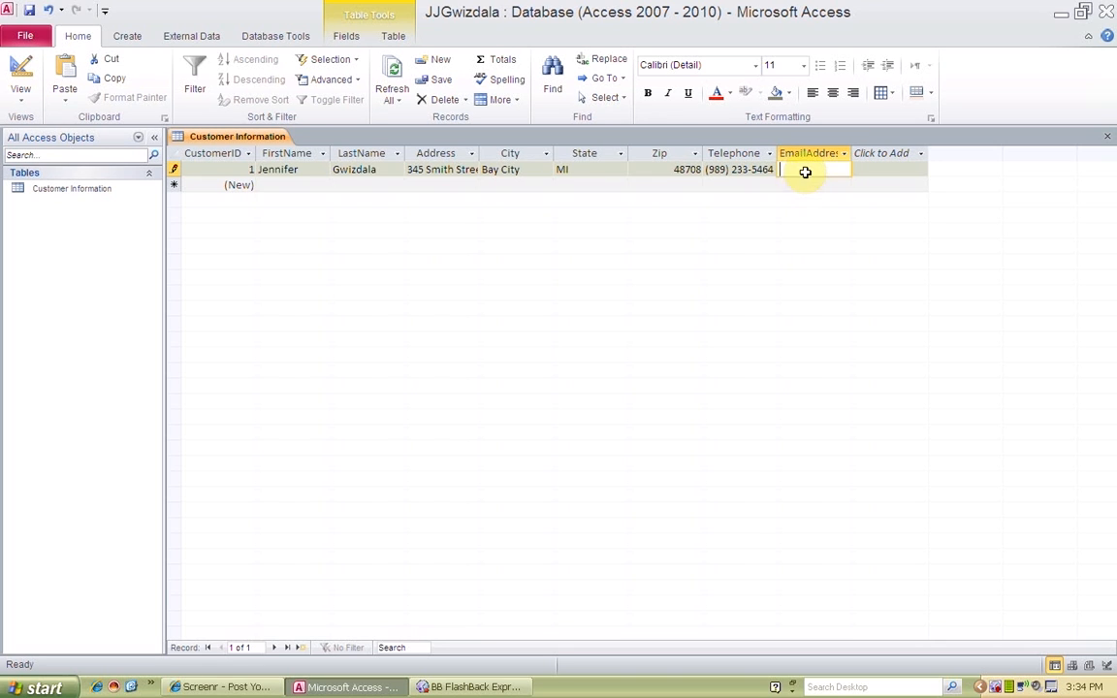
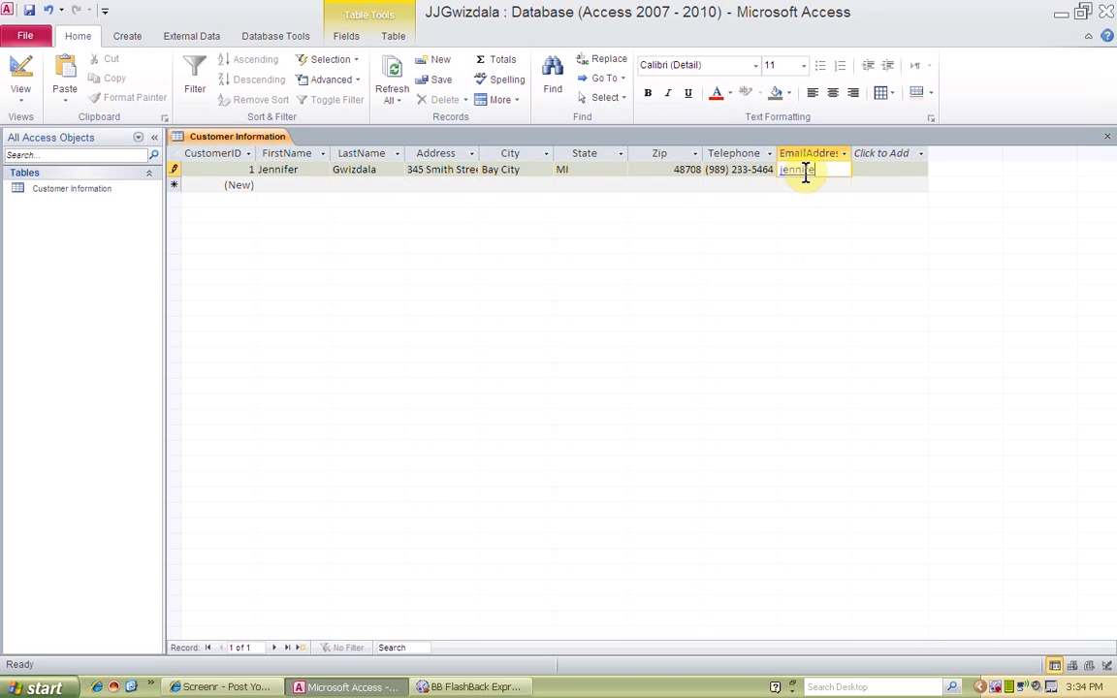
key("Tab")
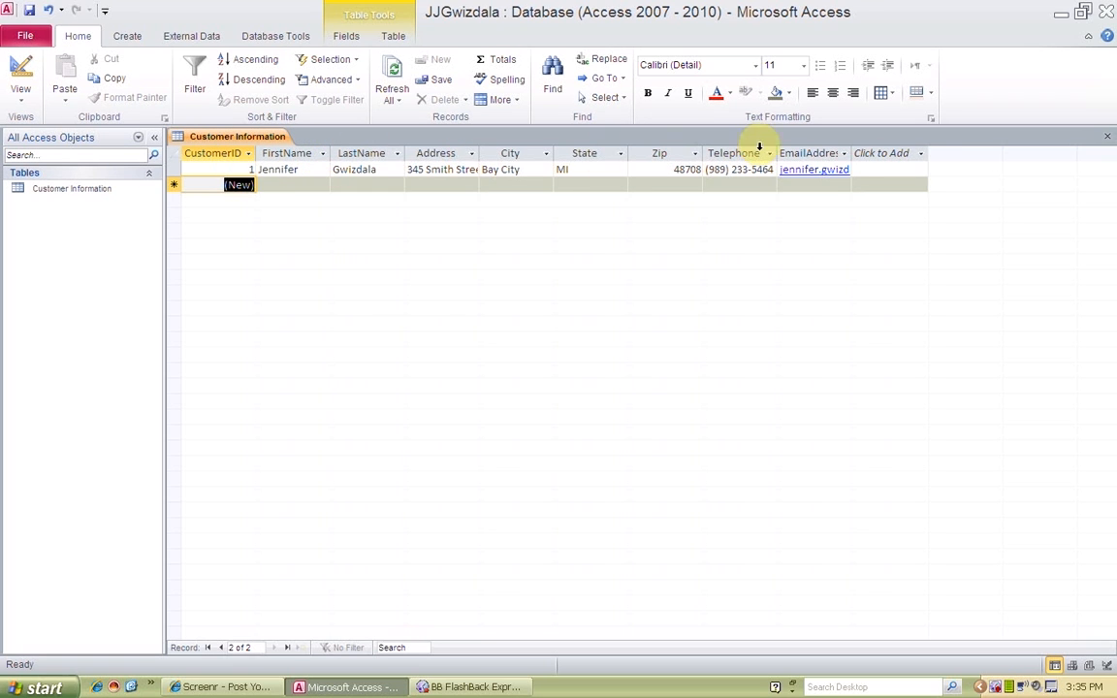
Widen the EmailAddress and Address columns to show their full contents, and narrow the State and Zip columns
left_click_drag(850, 151, 963, 150)
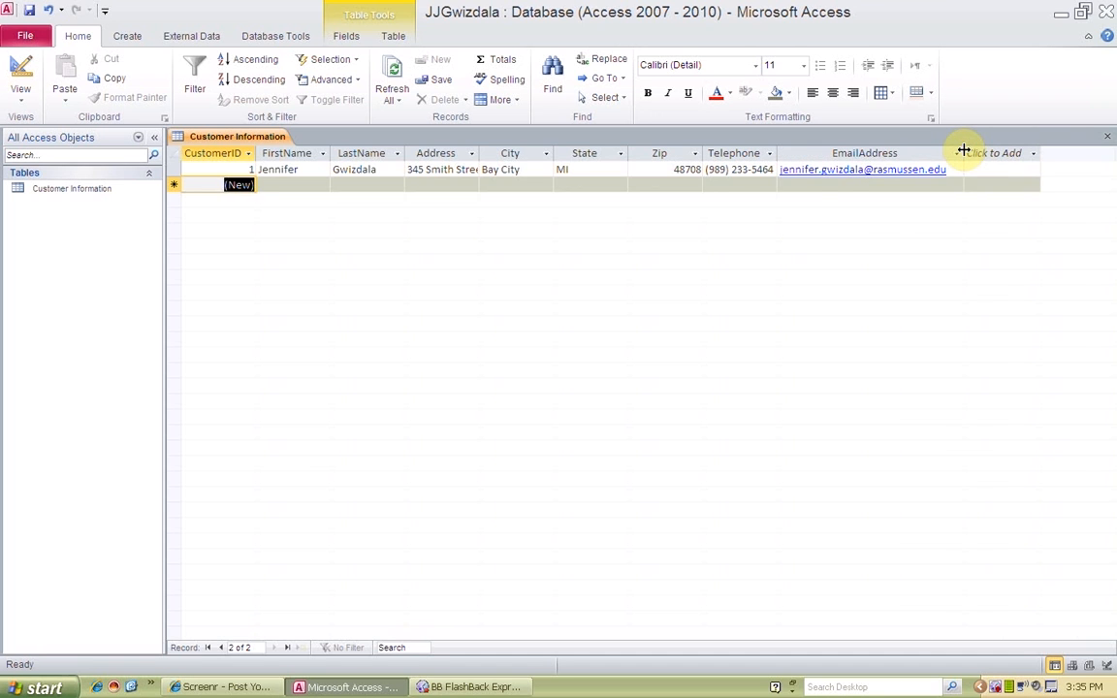
left_click(978, 154)
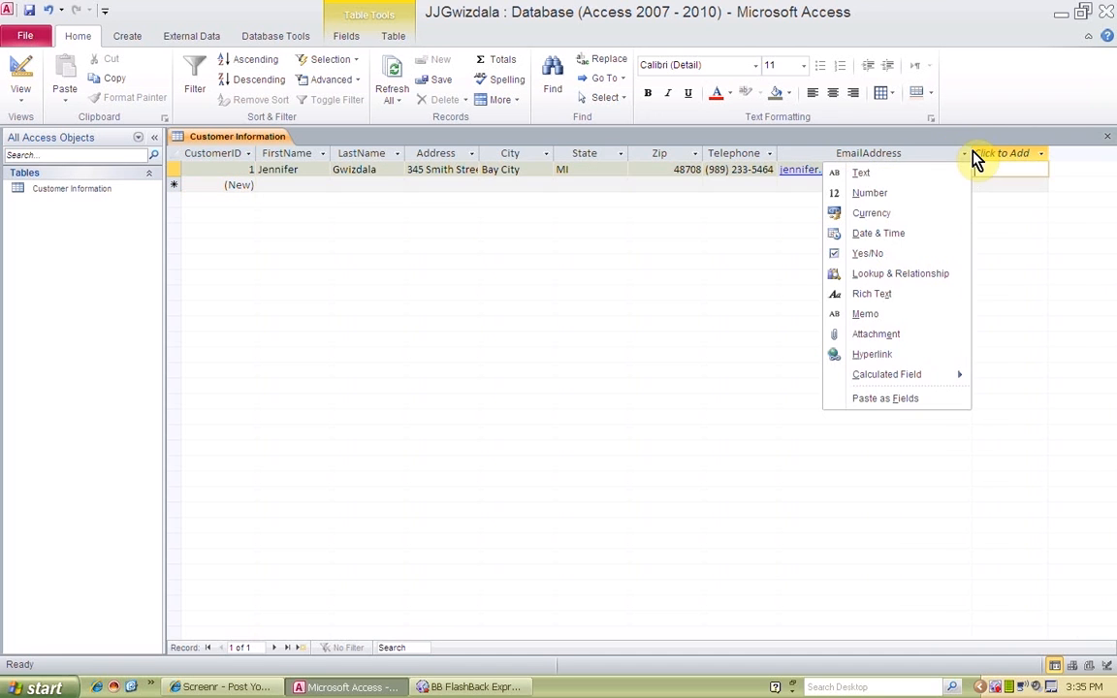
left_click(801, 151)
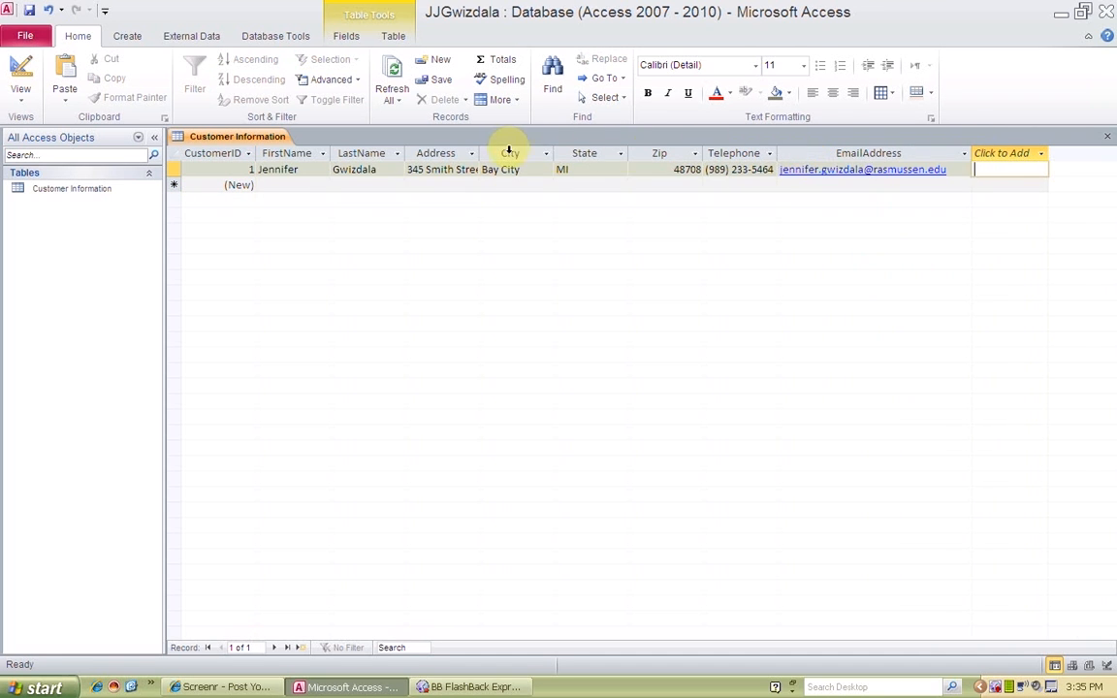
left_click_drag(480, 150, 583, 150)
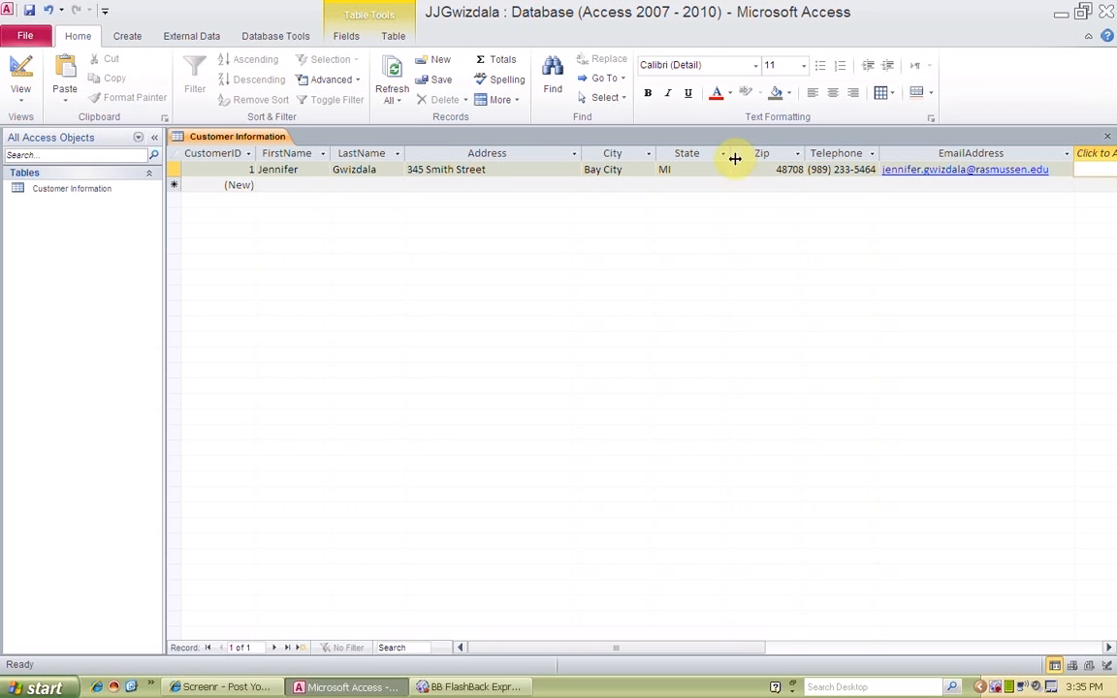
left_click_drag(735, 158, 708, 153)
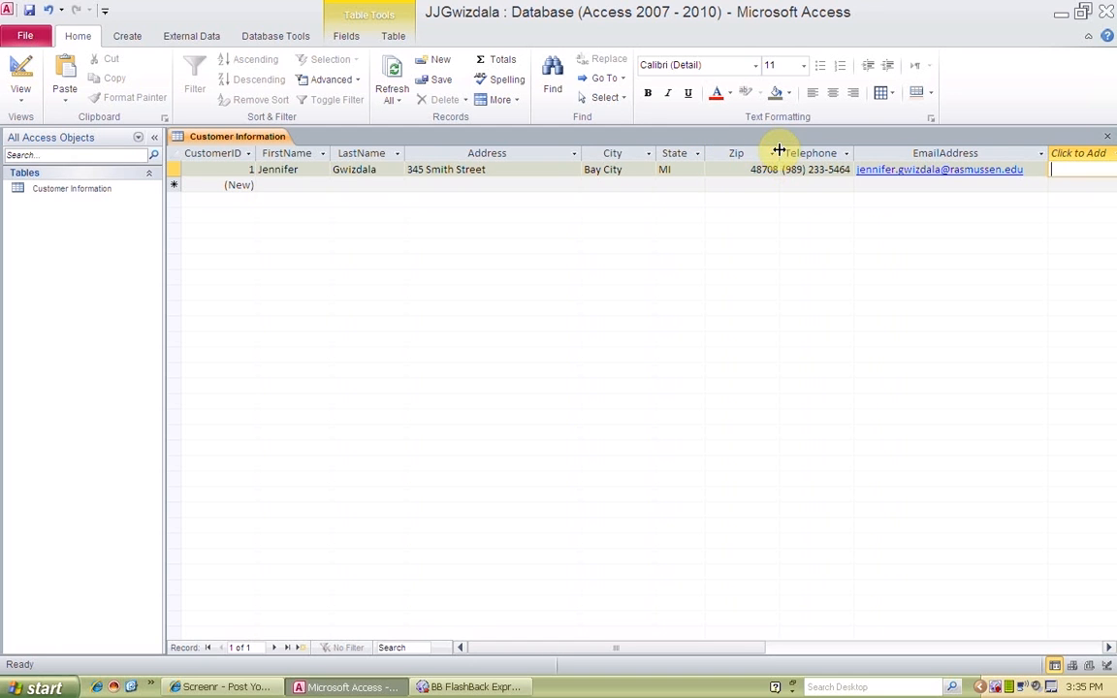
left_click_drag(779, 151, 752, 150)
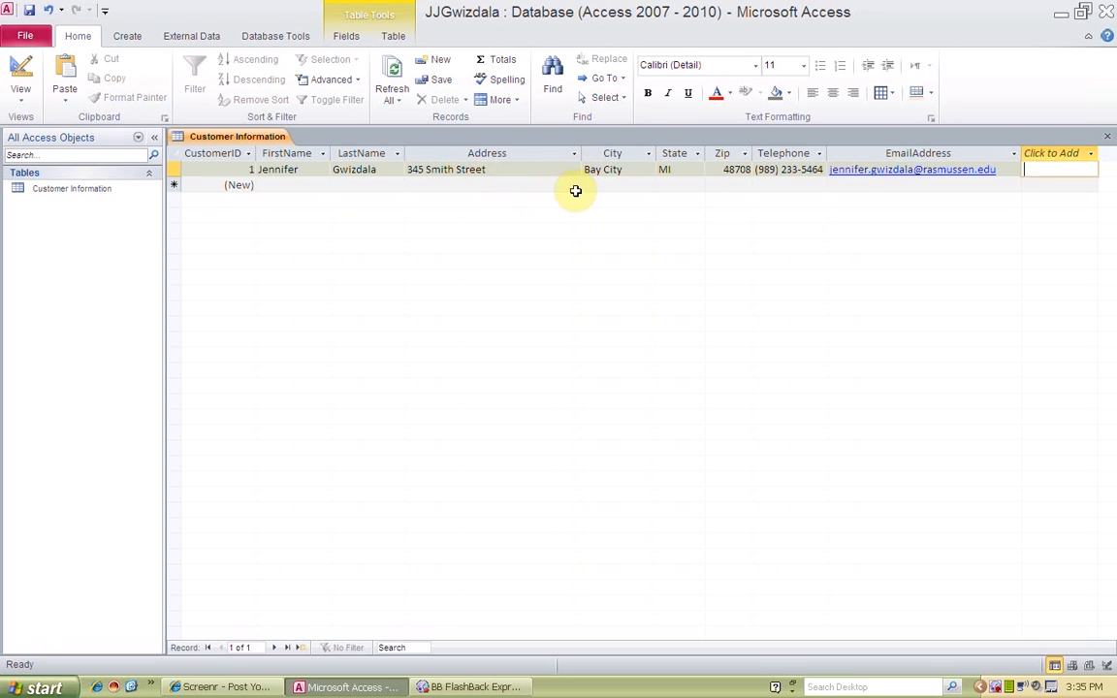
left_click(272, 187)
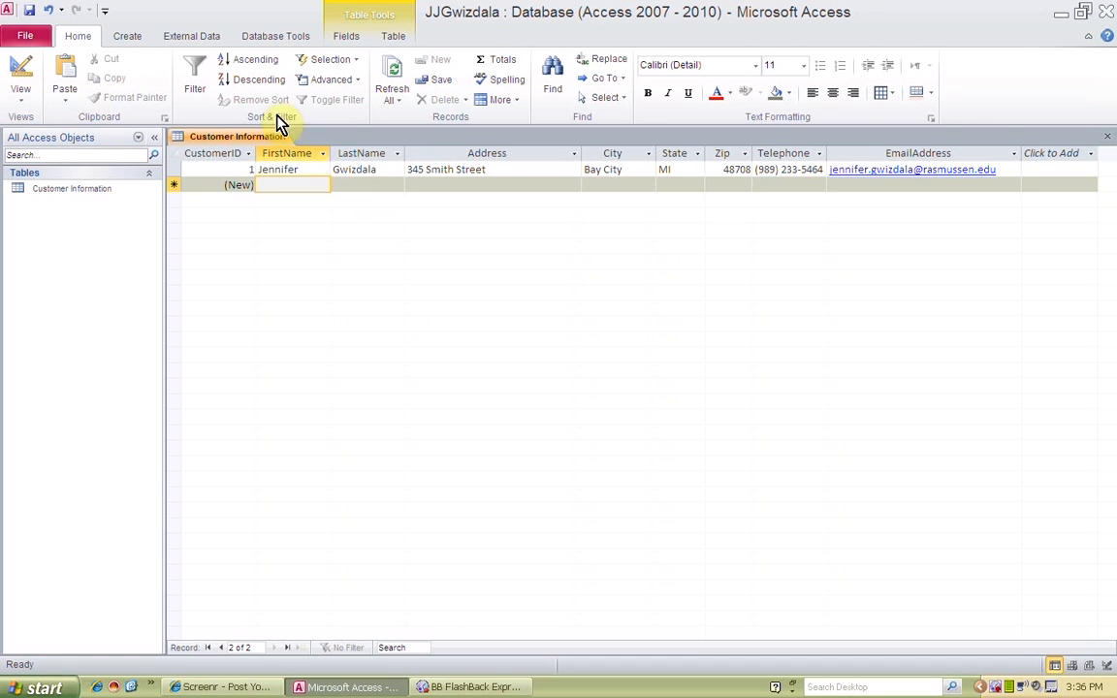
Create a second table and start saving it under a name beginning with O
left_click(129, 37)
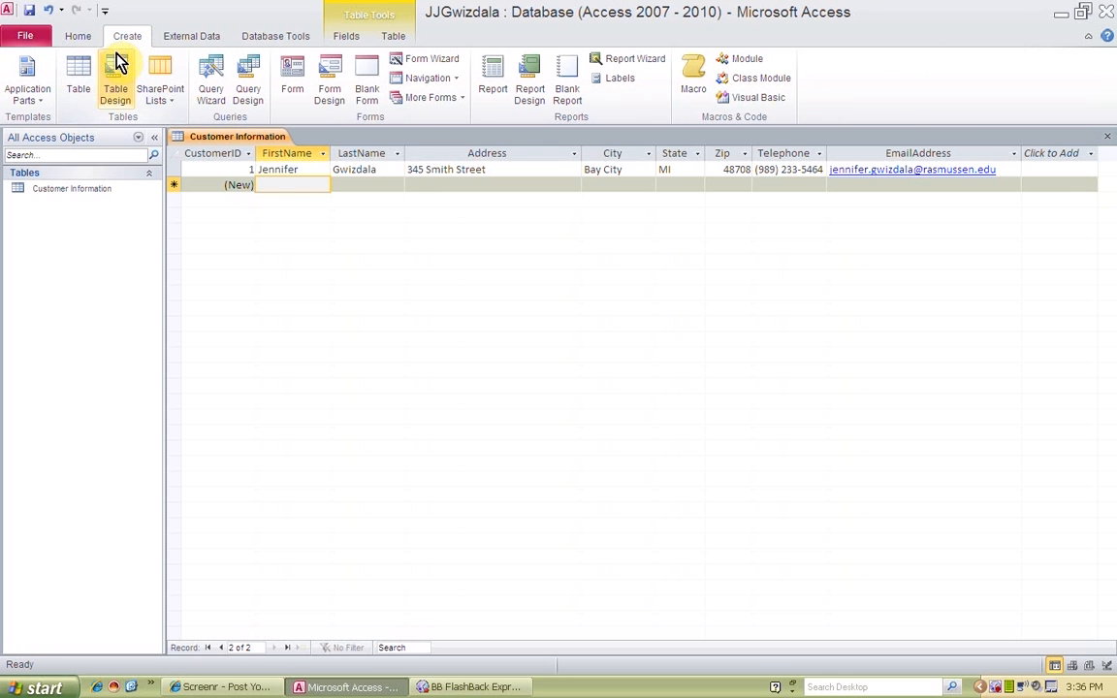
left_click(81, 80)
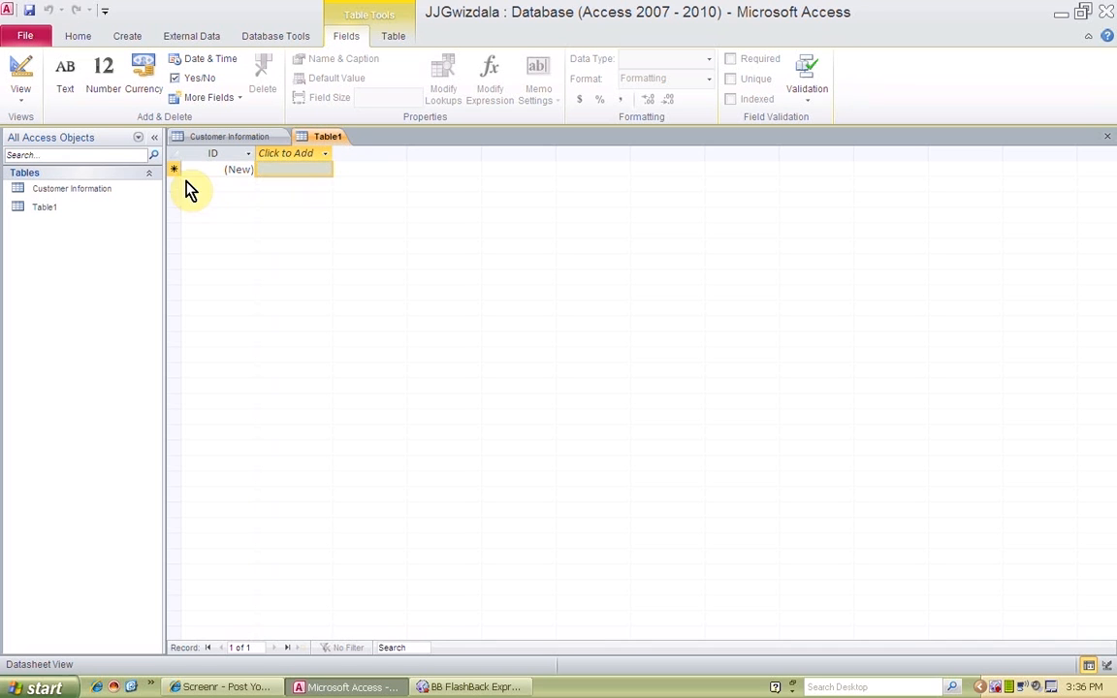
left_click(29, 11)
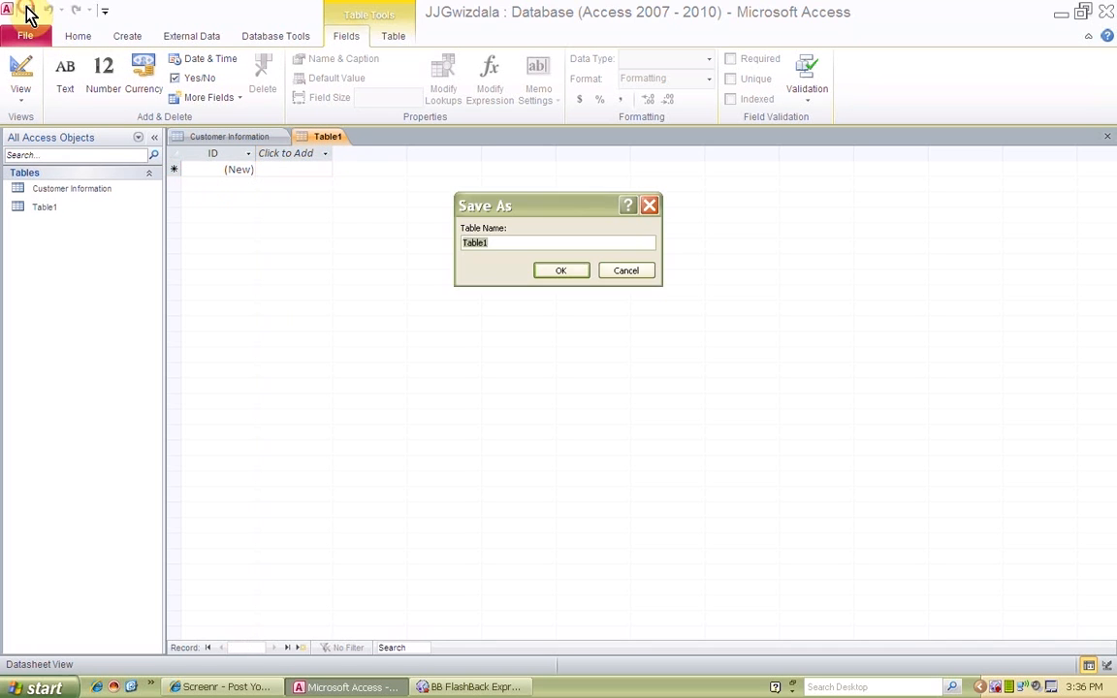
type("O")
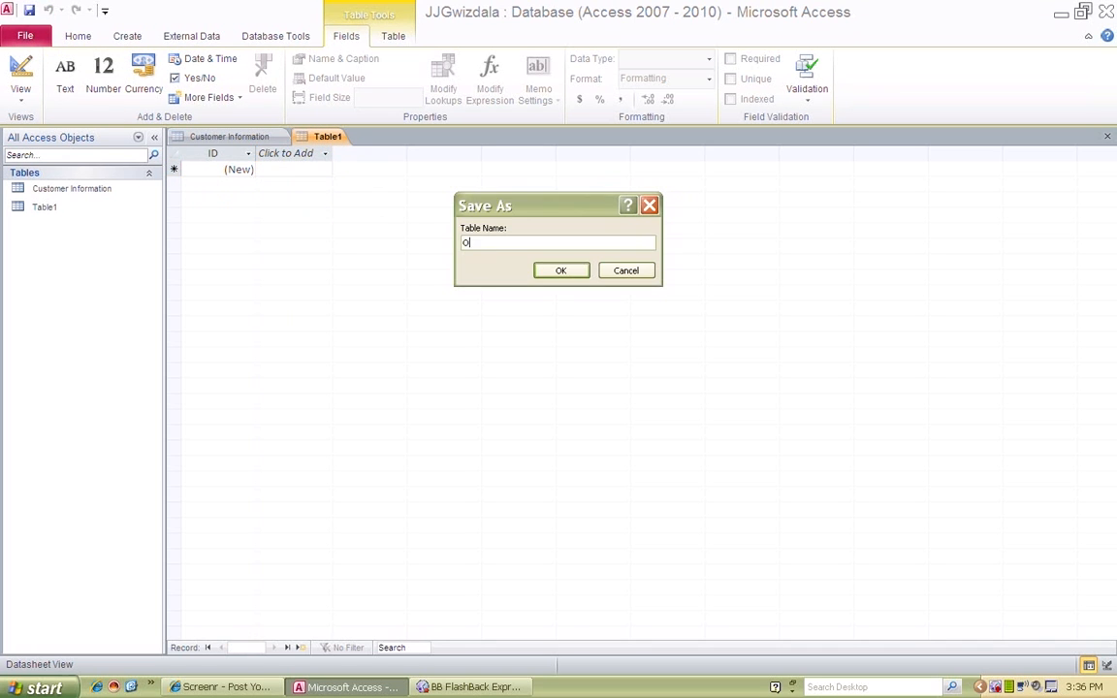